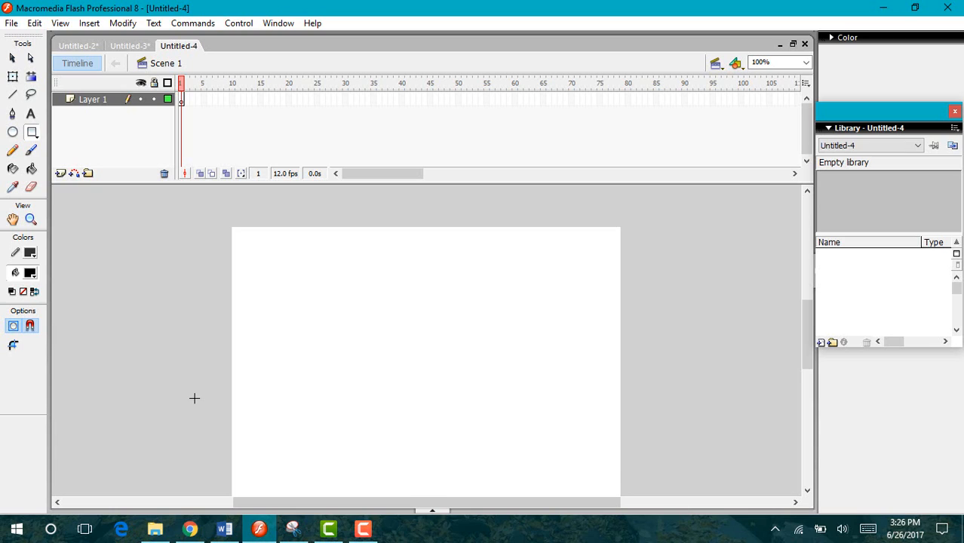
Step: Rename Layer 1 as circle
{"action": "left_click_drag", "start_coordinate": [801, 308], "coordinate": [798, 313]}
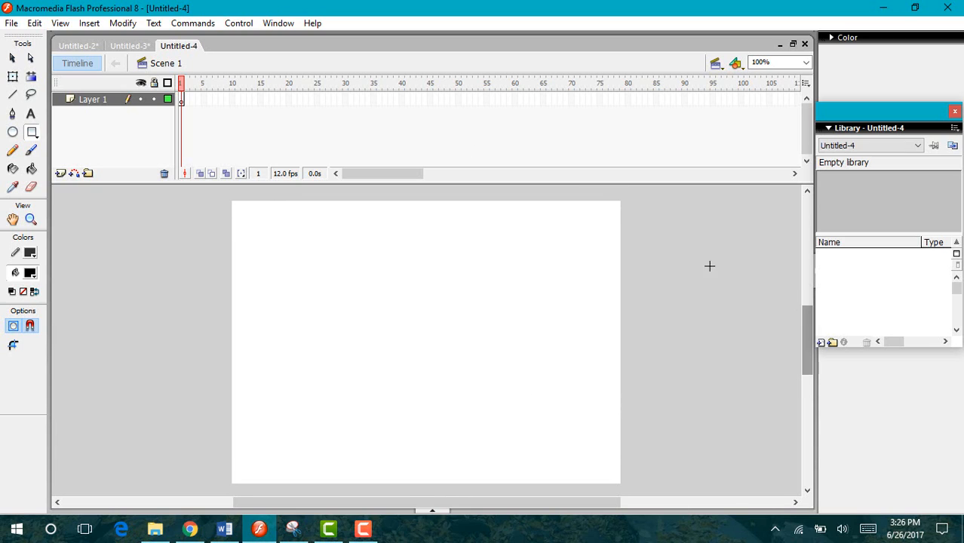
{"action": "left_click", "coordinate": [92, 100]}
{"action": "double_click", "coordinate": [91, 100]}
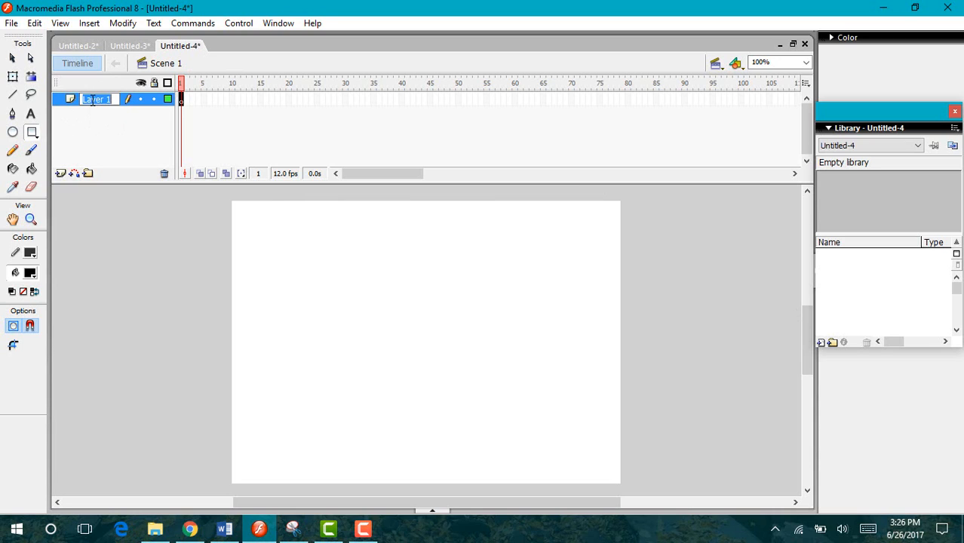
{"action": "type", "text": "circle"}
{"action": "key", "text": "Return"}
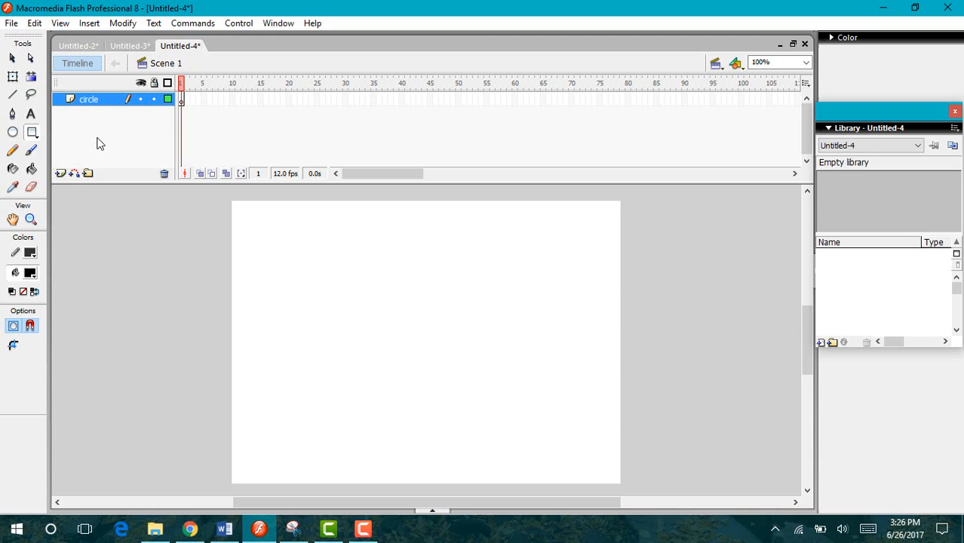
Step: Draw a circle near the stage's lower-left corner in frame 1 and set its fill to red
{"action": "left_click", "coordinate": [14, 134]}
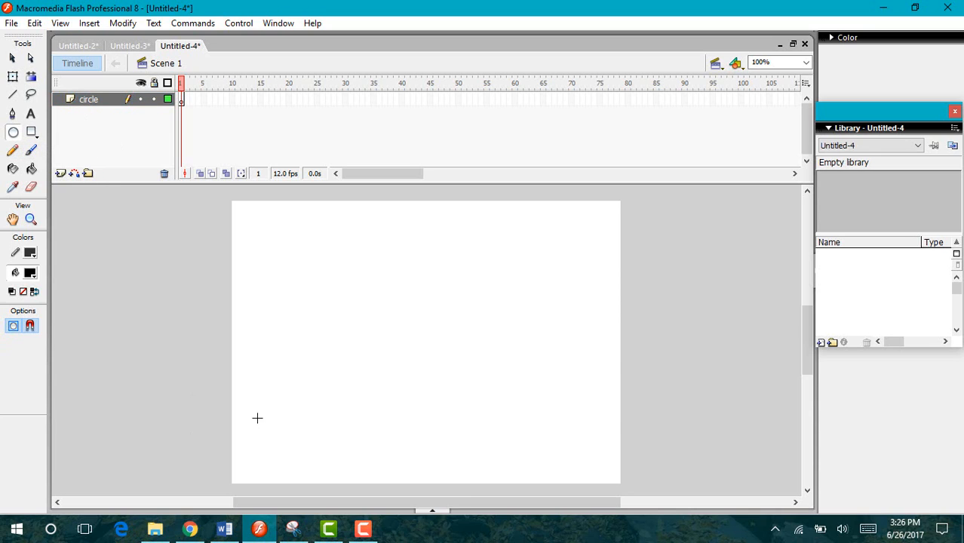
{"action": "left_click_drag", "start_coordinate": [257, 419], "coordinate": [310, 472]}
{"action": "left_click", "coordinate": [31, 274]}
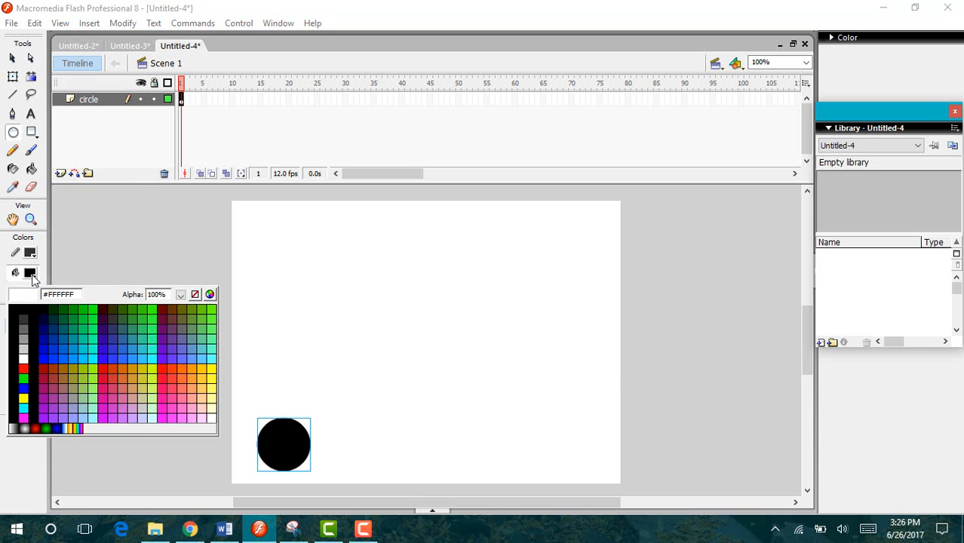
{"action": "left_click", "coordinate": [25, 369]}
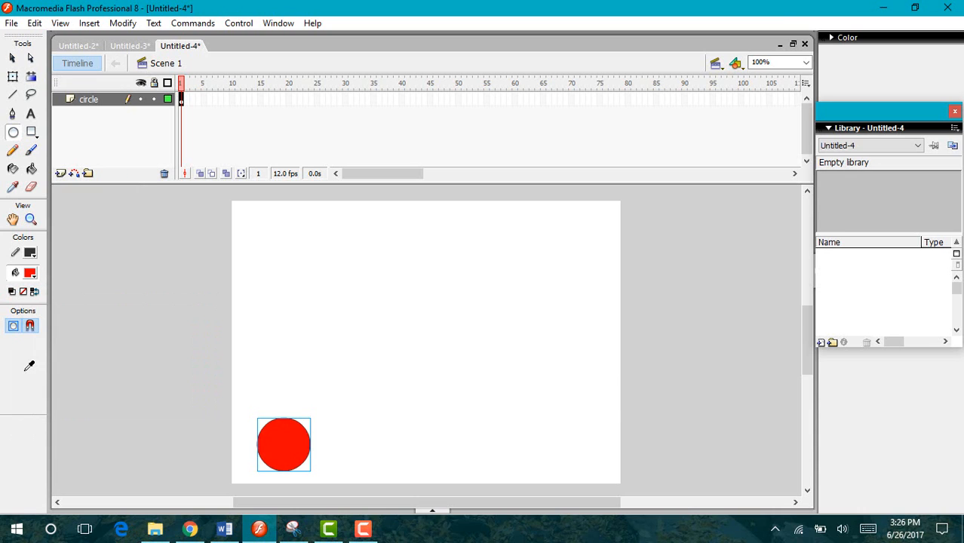
Step: Move the red circle closer to the stage's lower-left corner and deselect it
{"action": "left_click", "coordinate": [12, 58]}
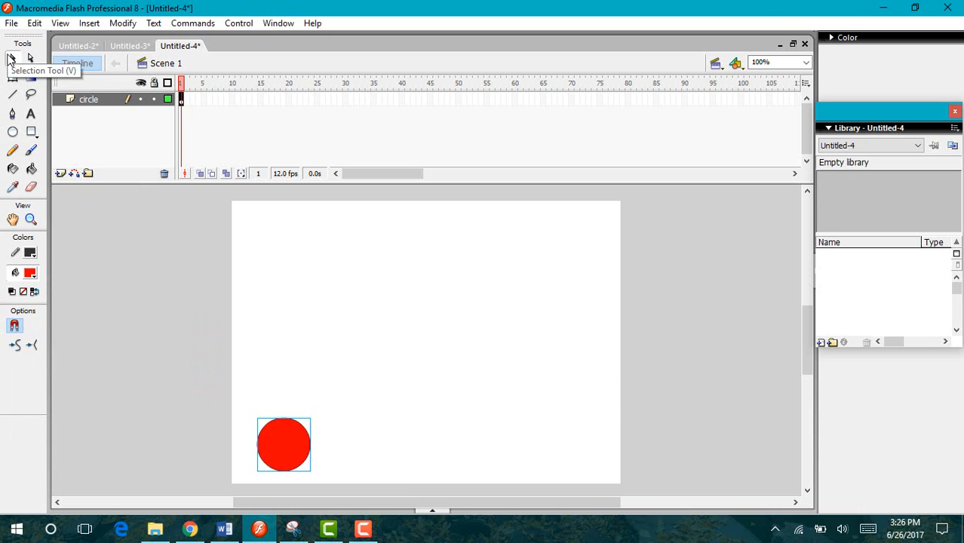
{"action": "left_click_drag", "start_coordinate": [310, 447], "coordinate": [283, 464]}
{"action": "left_click", "coordinate": [208, 339]}
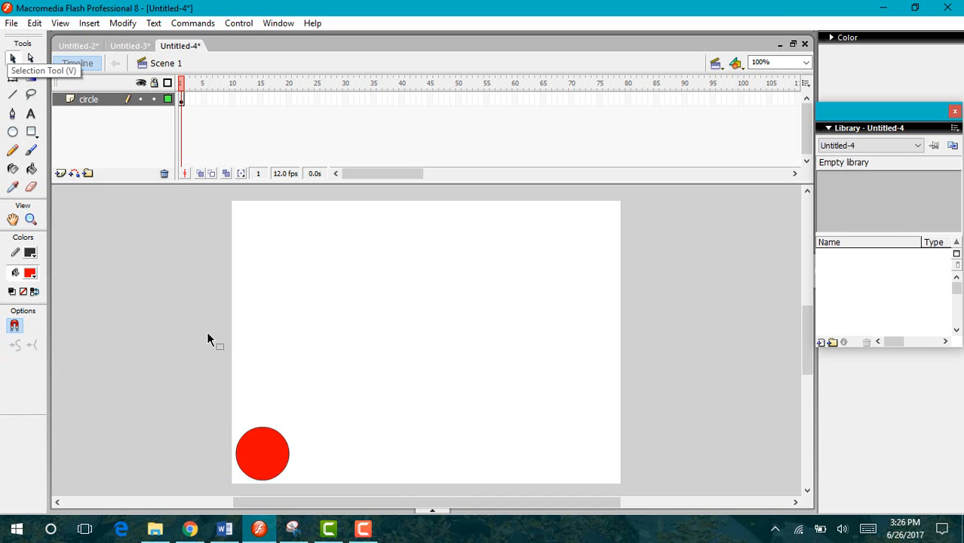
Step: Try a regular keyframe at frame 10 of the circle layer and compare its content with frame 1
{"action": "left_click", "coordinate": [234, 100]}
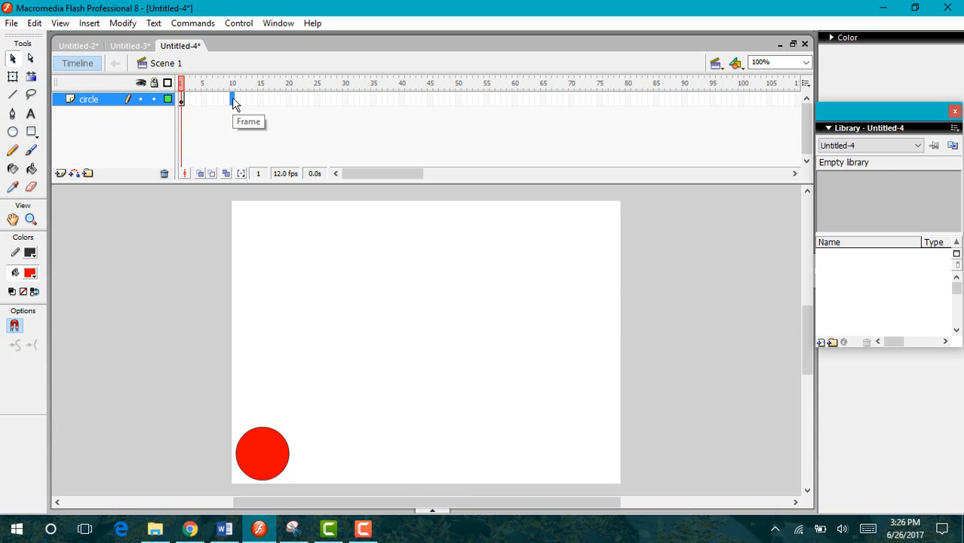
{"action": "right_click", "coordinate": [233, 97]}
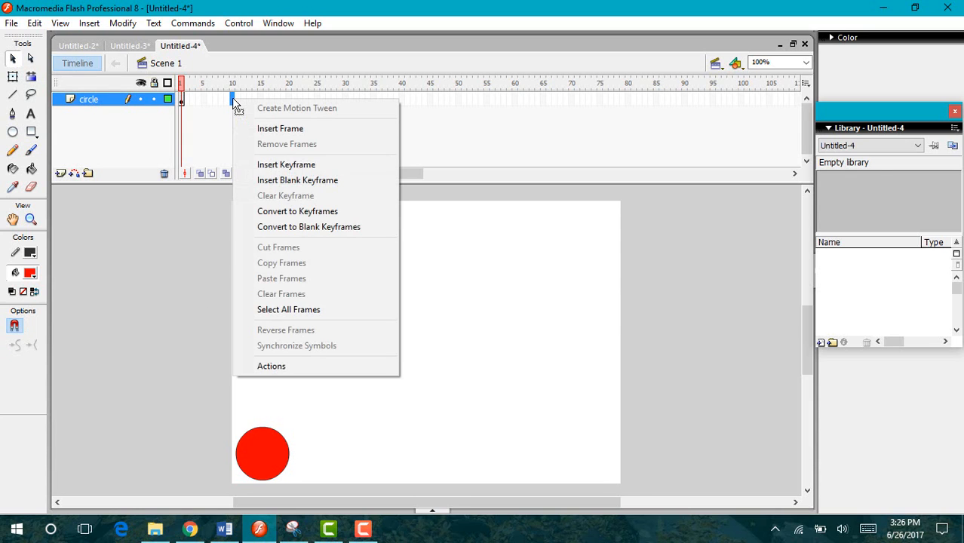
{"action": "left_click", "coordinate": [278, 164]}
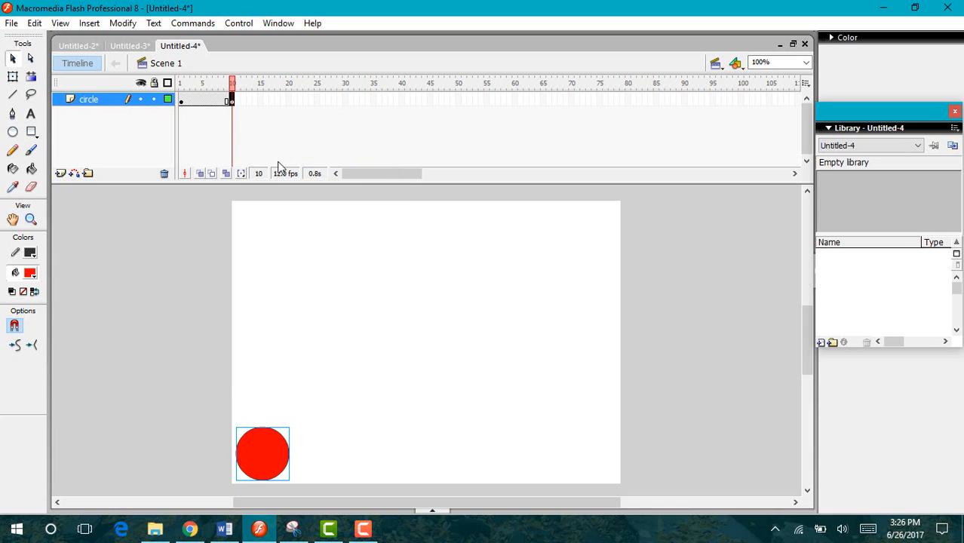
{"action": "left_click", "coordinate": [182, 101]}
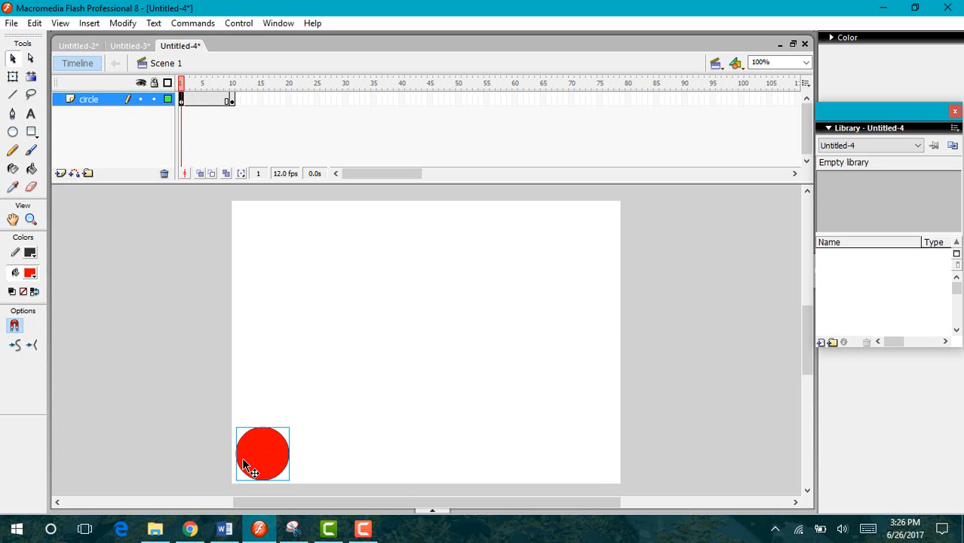
{"action": "left_click", "coordinate": [232, 100]}
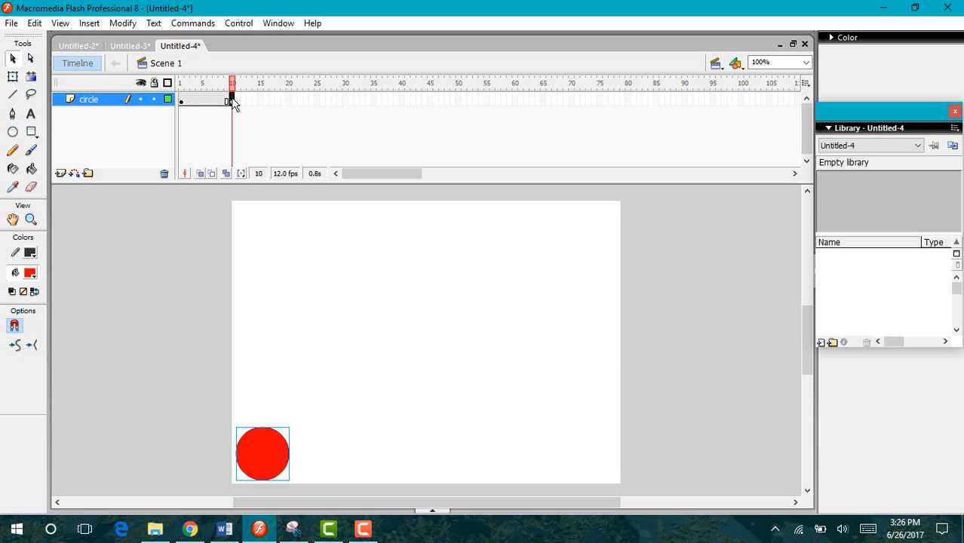
{"action": "key", "text": "Return"}
{"action": "left_click", "coordinate": [233, 101]}
{"action": "key", "text": "Return"}
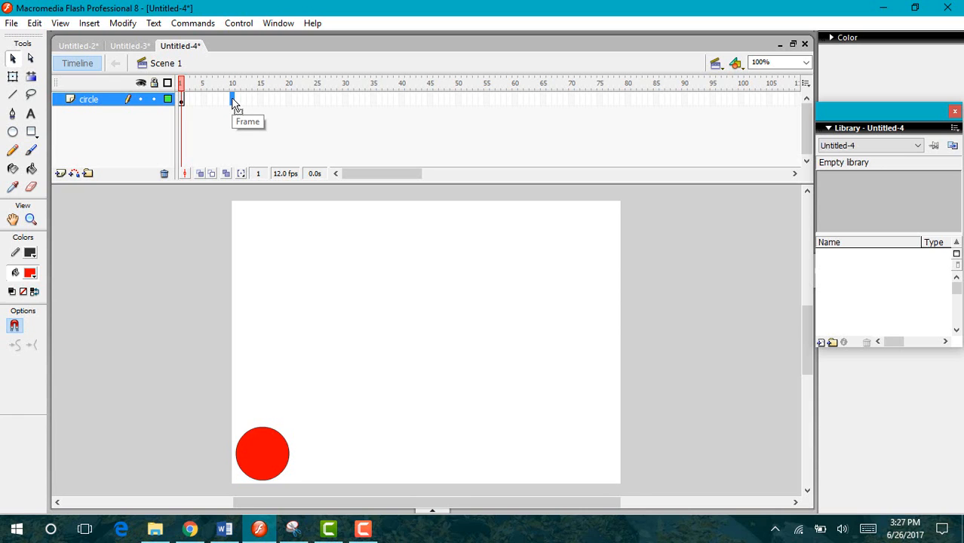
Step: Insert a blank keyframe at frame 10 and draw a yellow-filled square near the stage's upper-right corner
{"action": "right_click", "coordinate": [234, 103]}
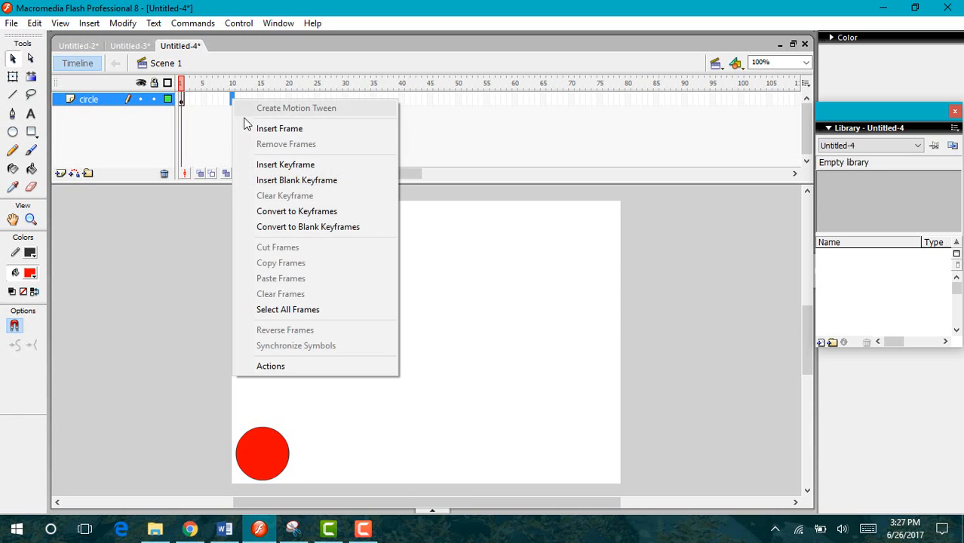
{"action": "left_click", "coordinate": [281, 185]}
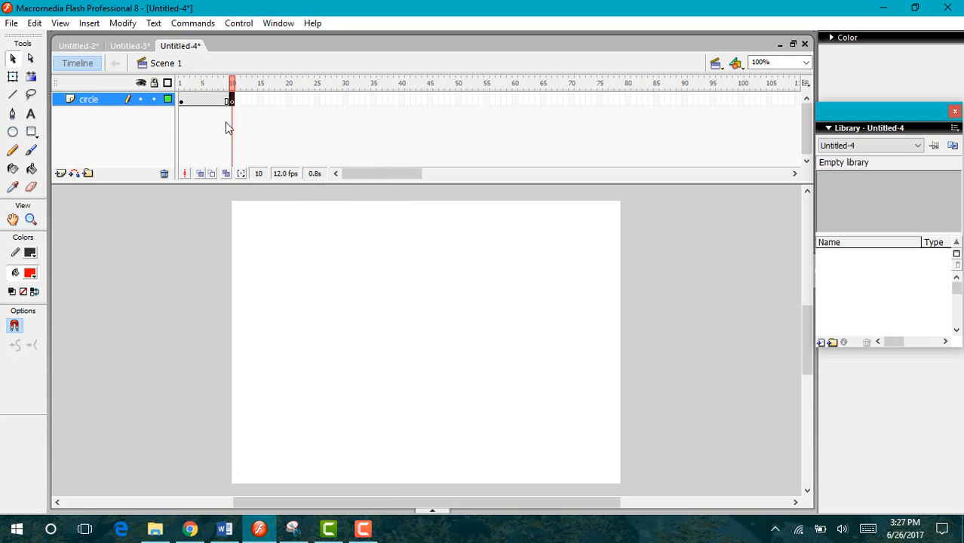
{"action": "left_click", "coordinate": [33, 137]}
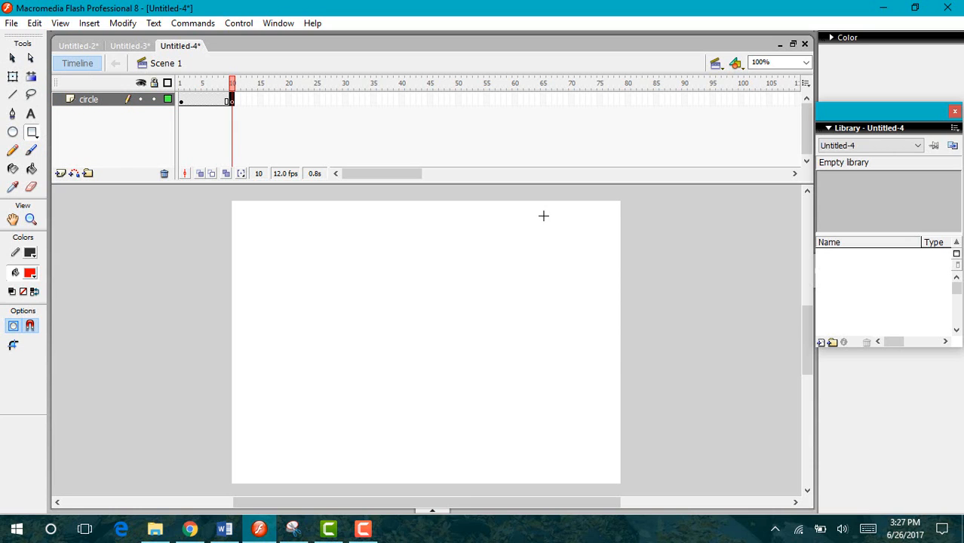
{"action": "left_click_drag", "start_coordinate": [544, 216], "coordinate": [604, 279]}
{"action": "left_click", "coordinate": [30, 276]}
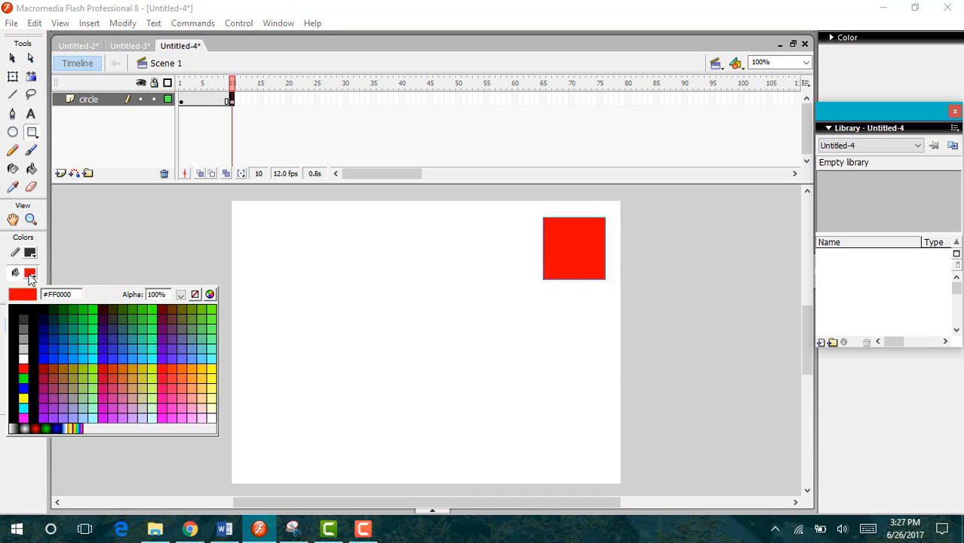
{"action": "left_click", "coordinate": [25, 398]}
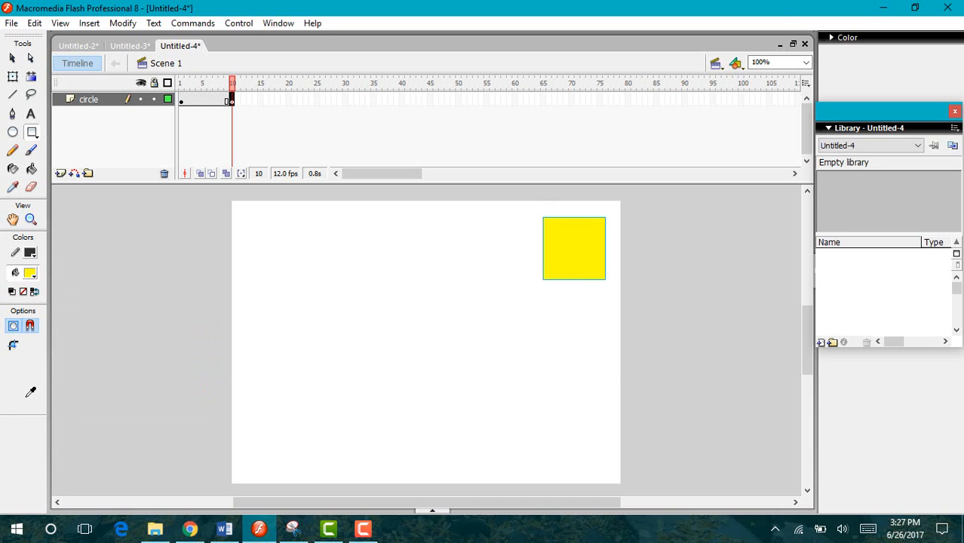
Step: Compare frames 1 and 10, and move the yellow square closer to the stage's upper-right corner
{"action": "left_click", "coordinate": [182, 101]}
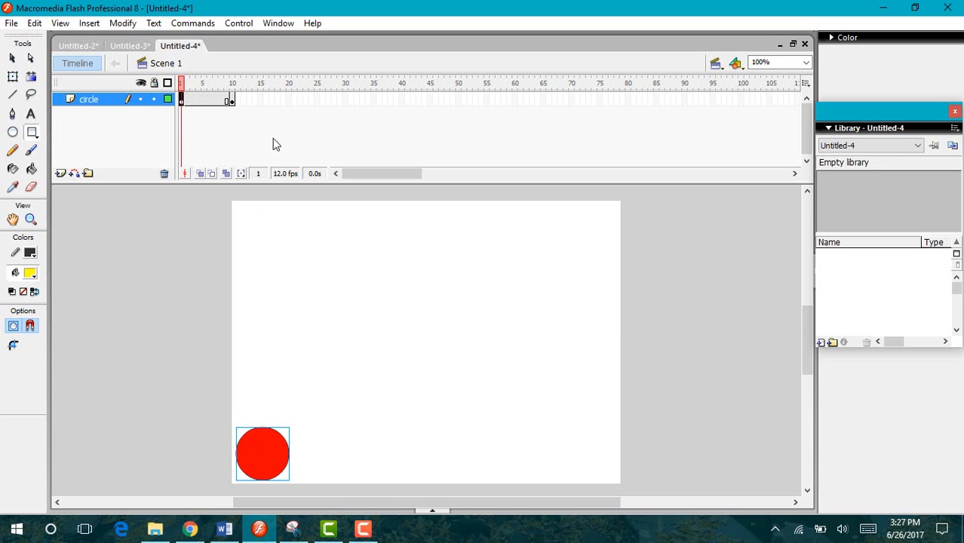
{"action": "left_click", "coordinate": [231, 101]}
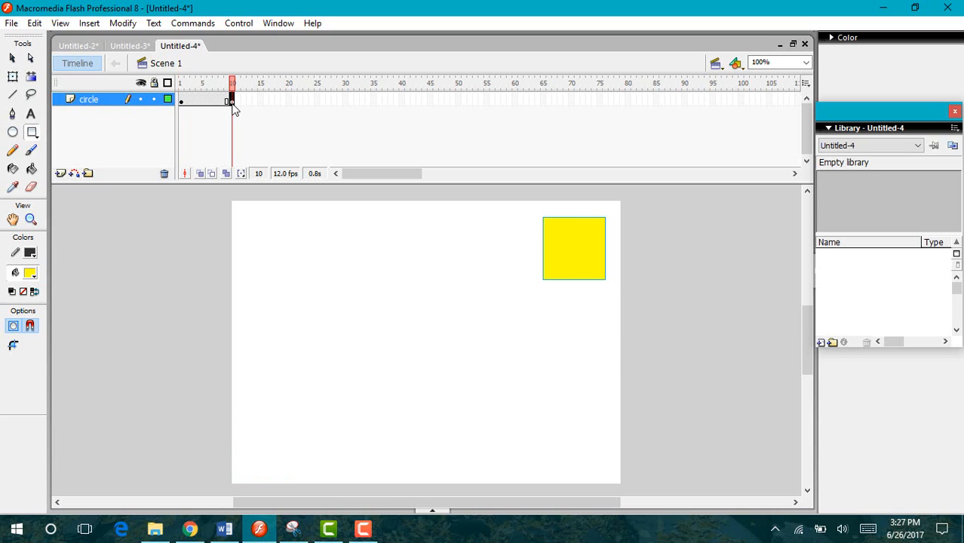
{"action": "left_click", "coordinate": [12, 58]}
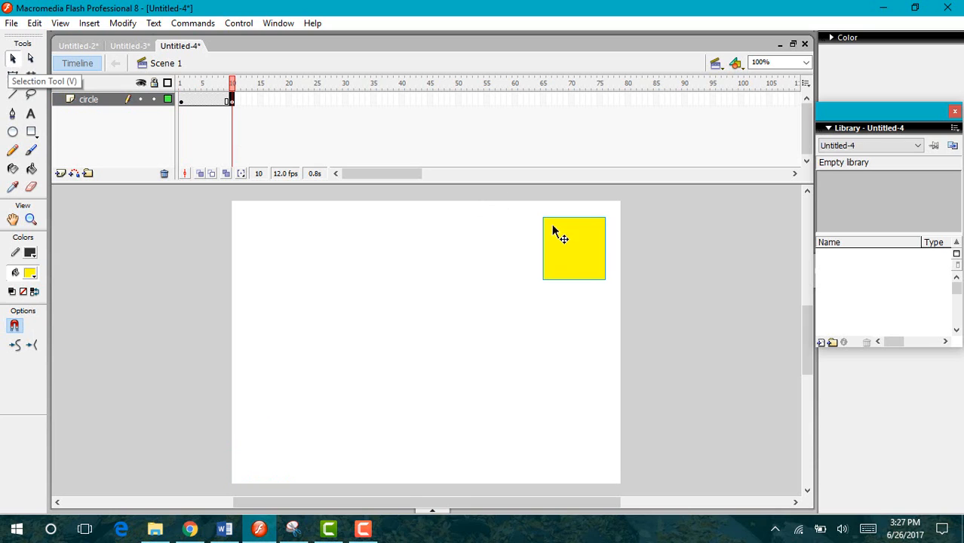
{"action": "left_click_drag", "start_coordinate": [560, 237], "coordinate": [570, 224]}
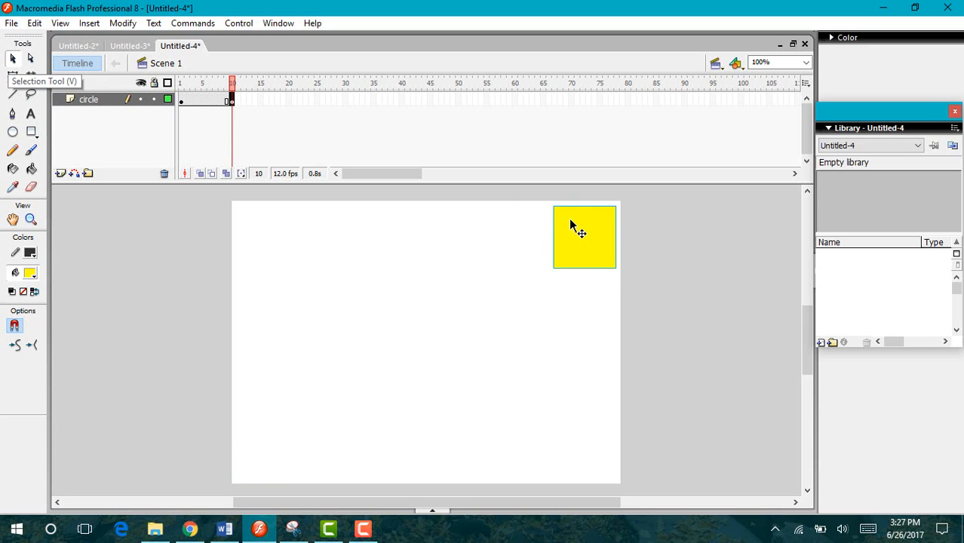
{"action": "left_click", "coordinate": [182, 102]}
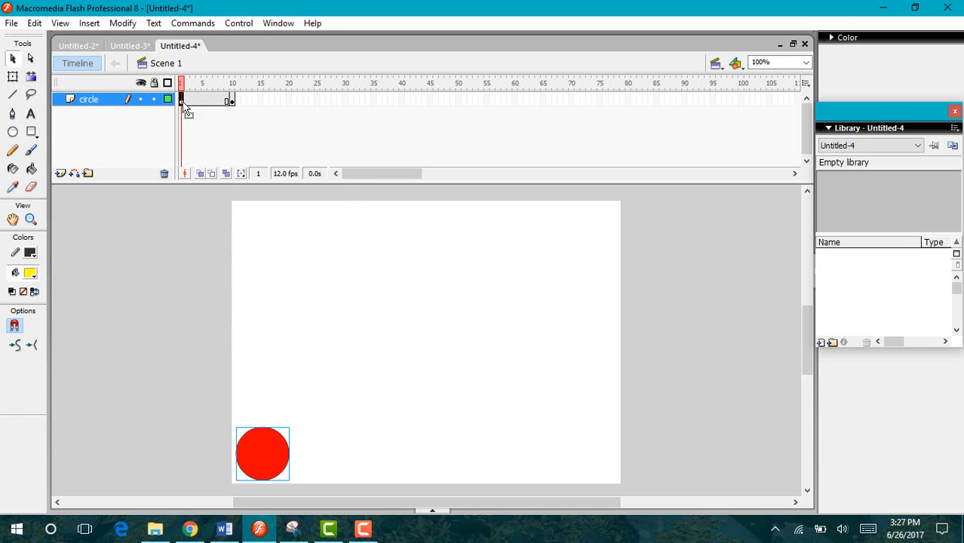
{"action": "right_click", "coordinate": [183, 104]}
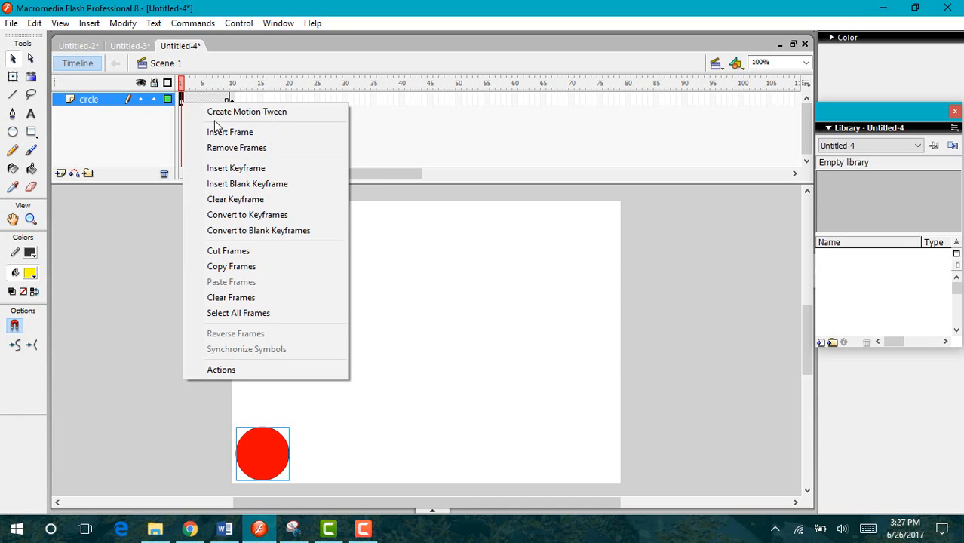
{"action": "left_click", "coordinate": [404, 144]}
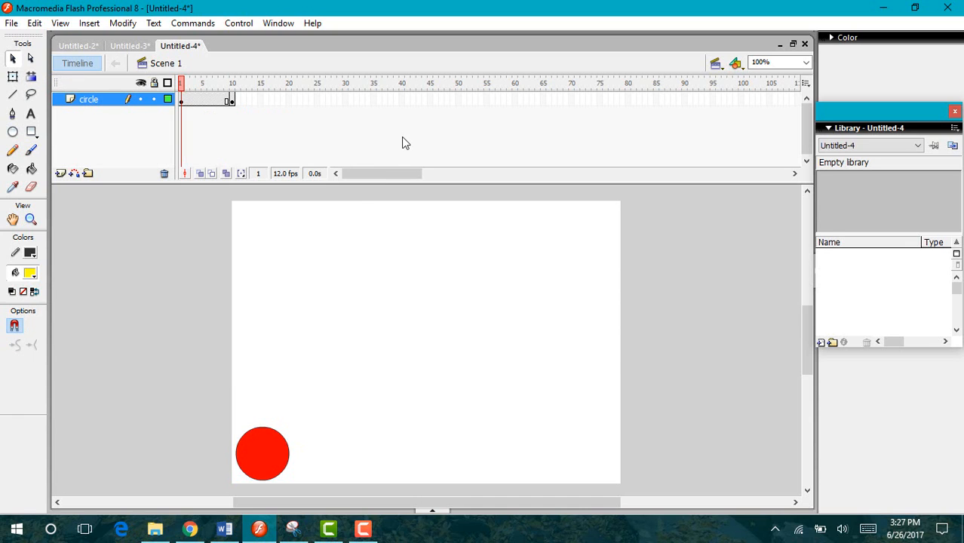
Step: Apply a Shape tween to frame 1 of the circle layer through the frame's properties
{"action": "left_click", "coordinate": [182, 103]}
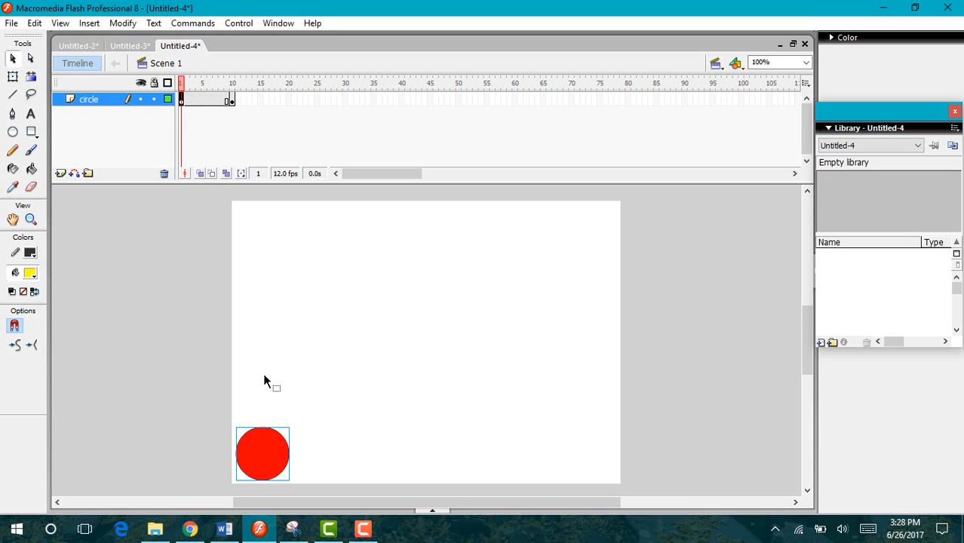
{"action": "left_click", "coordinate": [447, 514]}
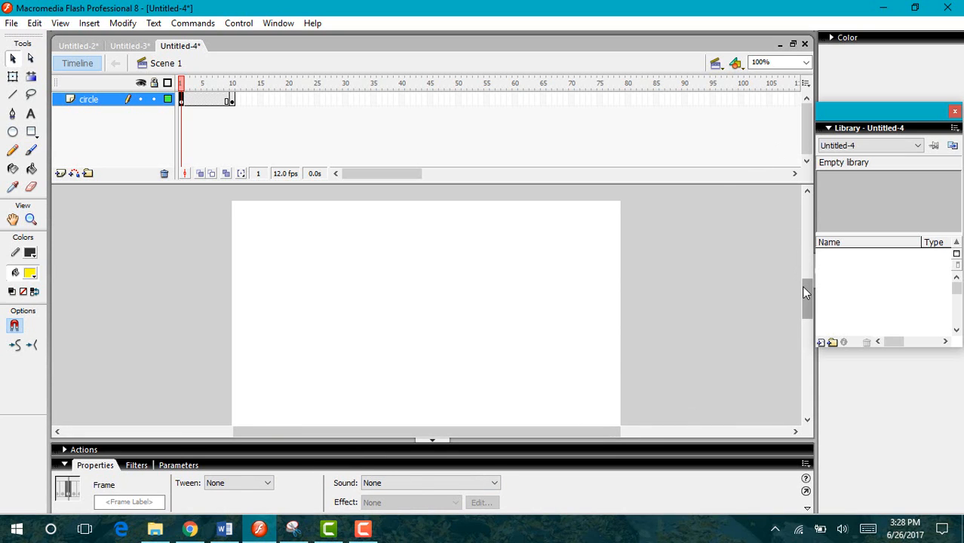
{"action": "left_click_drag", "start_coordinate": [806, 293], "coordinate": [806, 299]}
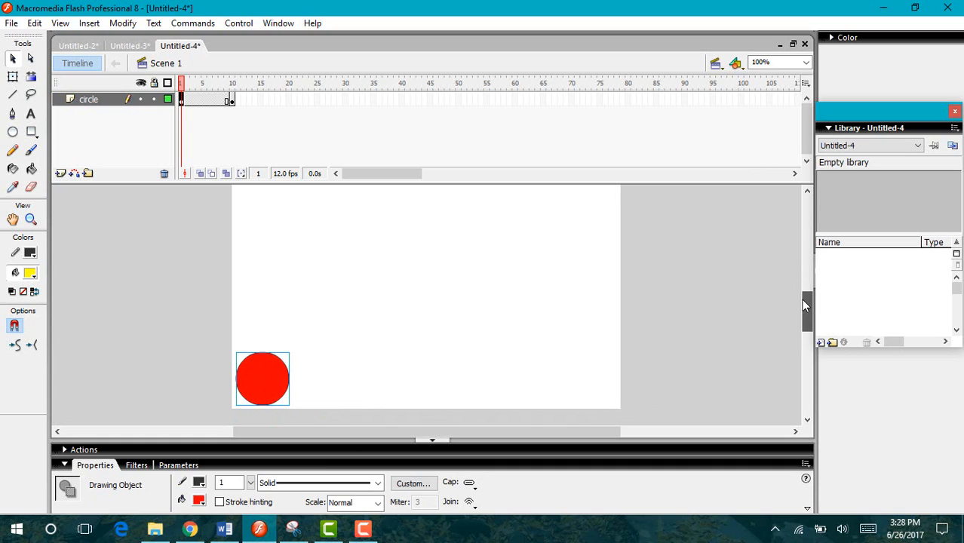
{"action": "left_click", "coordinate": [182, 100]}
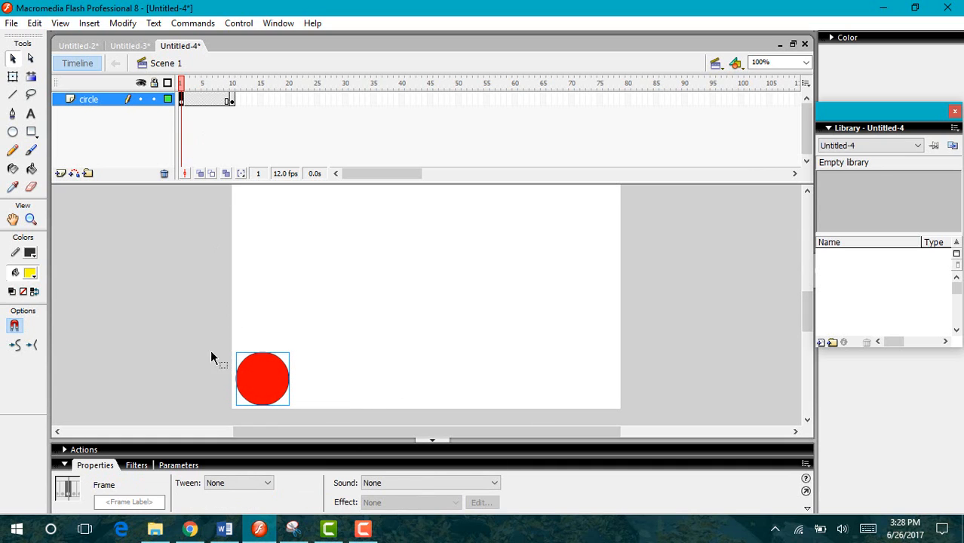
{"action": "left_click", "coordinate": [215, 484]}
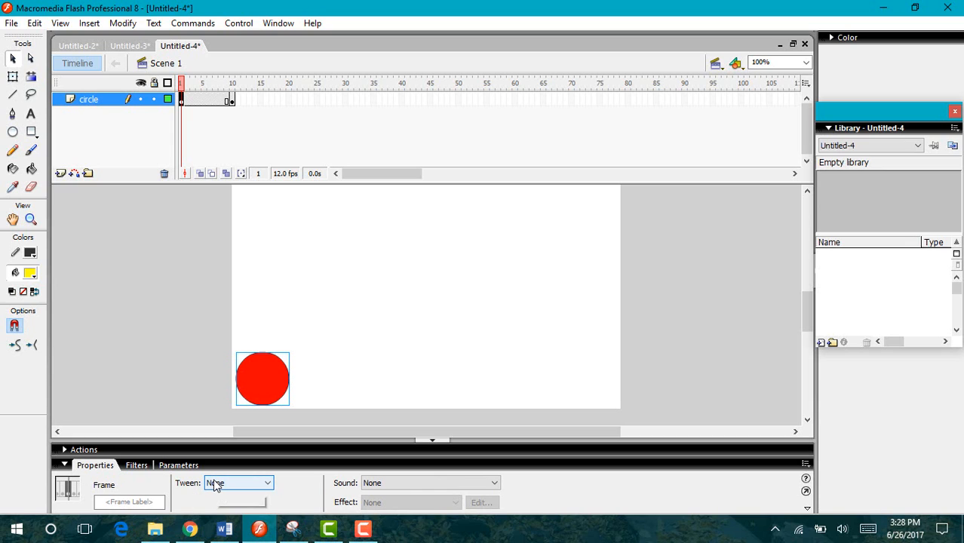
{"action": "left_click", "coordinate": [268, 486]}
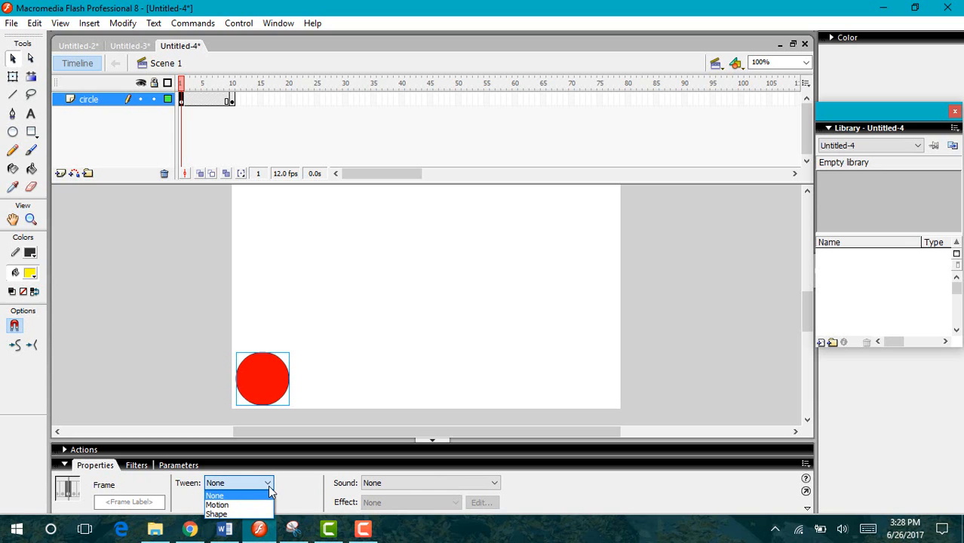
{"action": "left_click", "coordinate": [240, 515]}
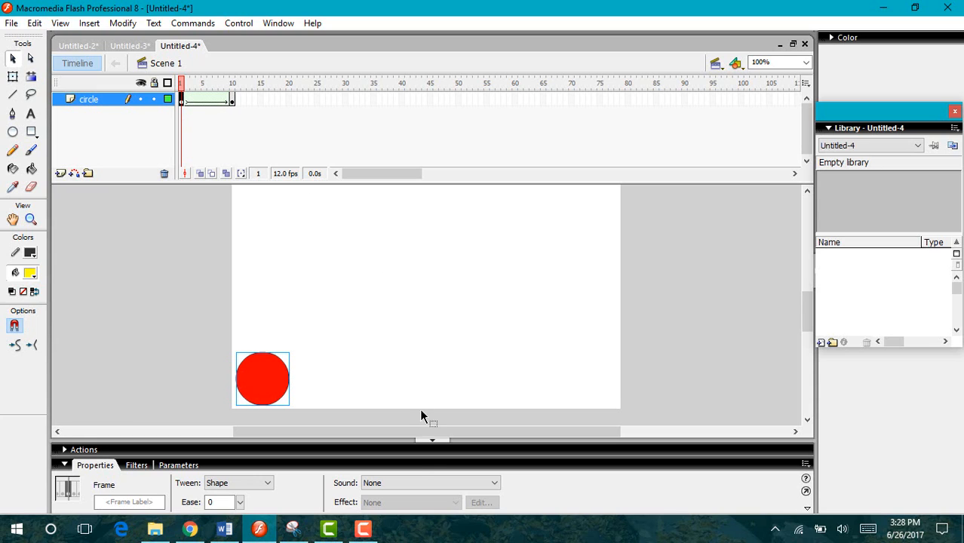
{"action": "left_click", "coordinate": [419, 440]}
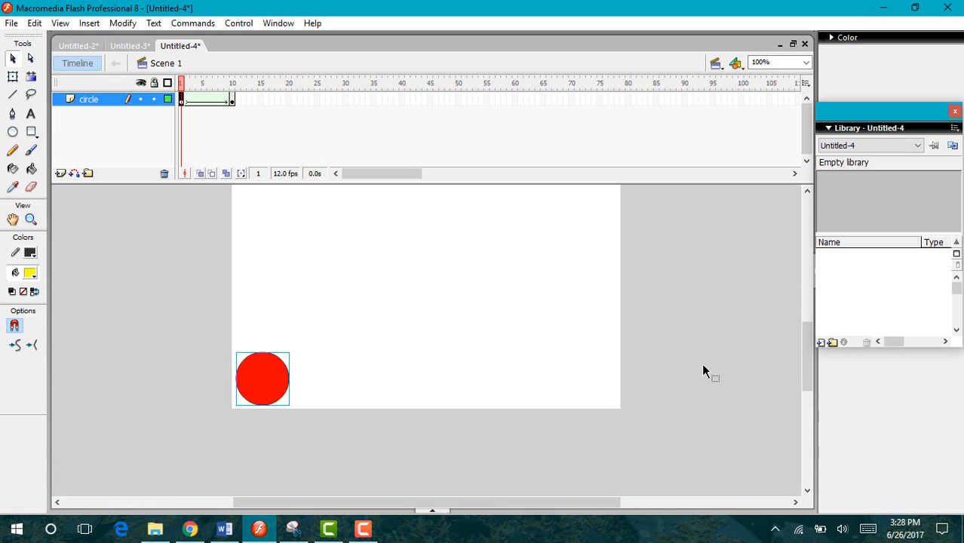
{"action": "mouse_move", "coordinate": [803, 370]}
{"action": "left_mouse_down"}
{"action": "mouse_move", "coordinate": [804, 344]}
{"action": "mouse_move", "coordinate": [802, 358]}
{"action": "left_mouse_up"}
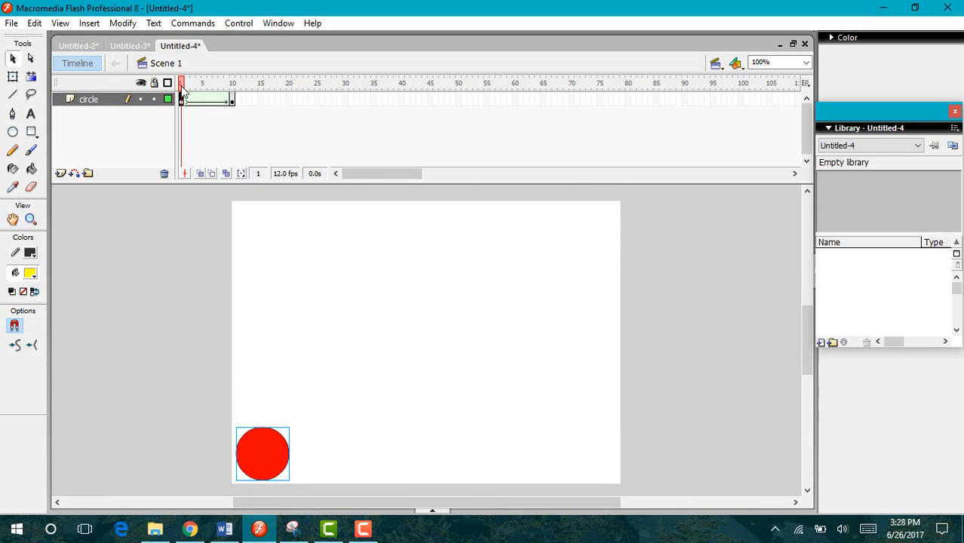
Step: Preview the circle-to-square shape tween by stepping through frames 1 to 10
{"action": "mouse_move", "coordinate": [182, 89]}
{"action": "left_mouse_down"}
{"action": "mouse_move", "coordinate": [234, 88]}
{"action": "mouse_move", "coordinate": [189, 91]}
{"action": "mouse_move", "coordinate": [179, 82]}
{"action": "left_mouse_up"}
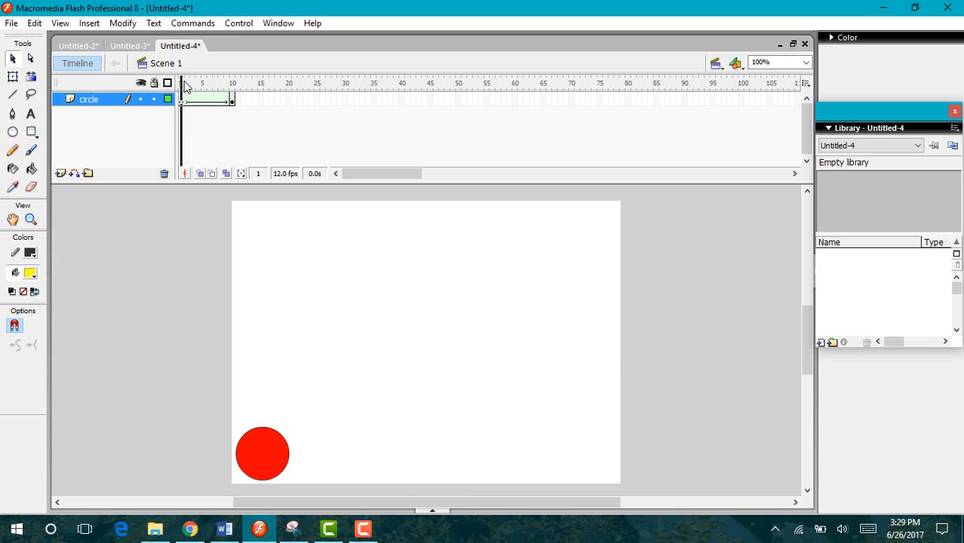
{"action": "left_click", "coordinate": [186, 84]}
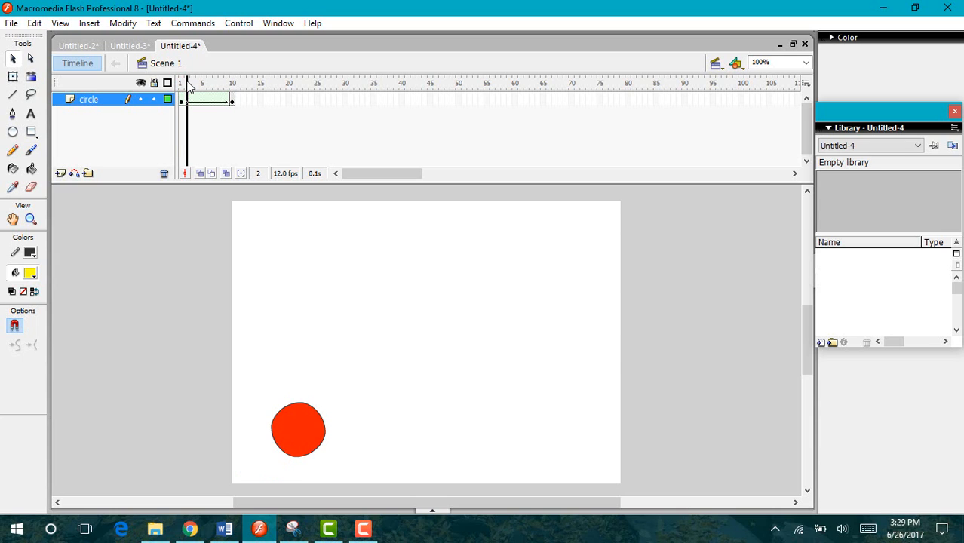
{"action": "left_click", "coordinate": [193, 85]}
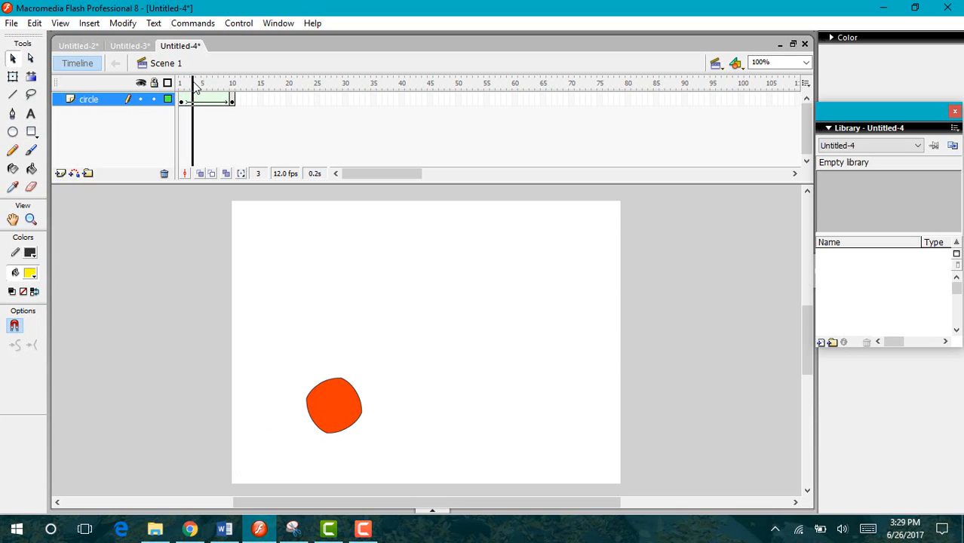
{"action": "left_click", "coordinate": [199, 85]}
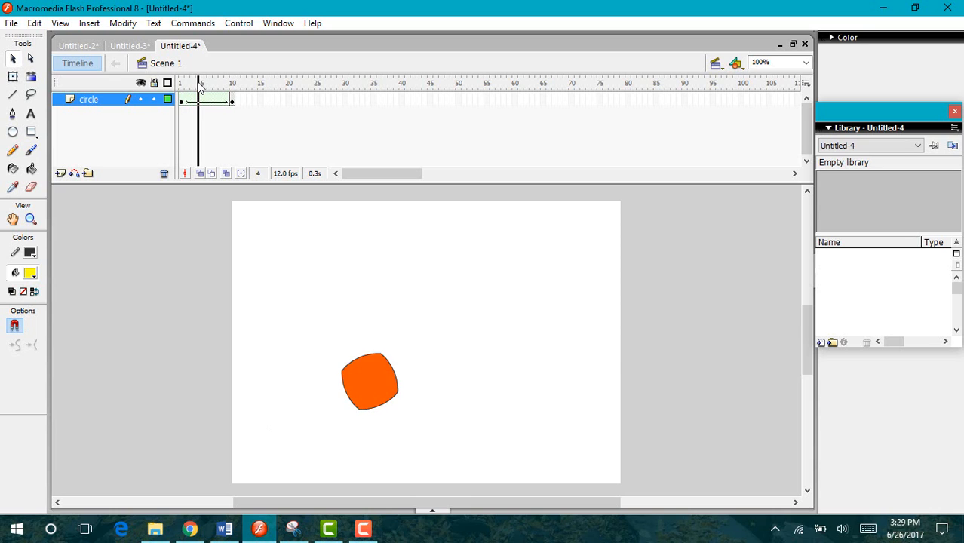
{"action": "left_click", "coordinate": [204, 85]}
{"action": "left_click_drag", "start_coordinate": [212, 86], "coordinate": [233, 81]}
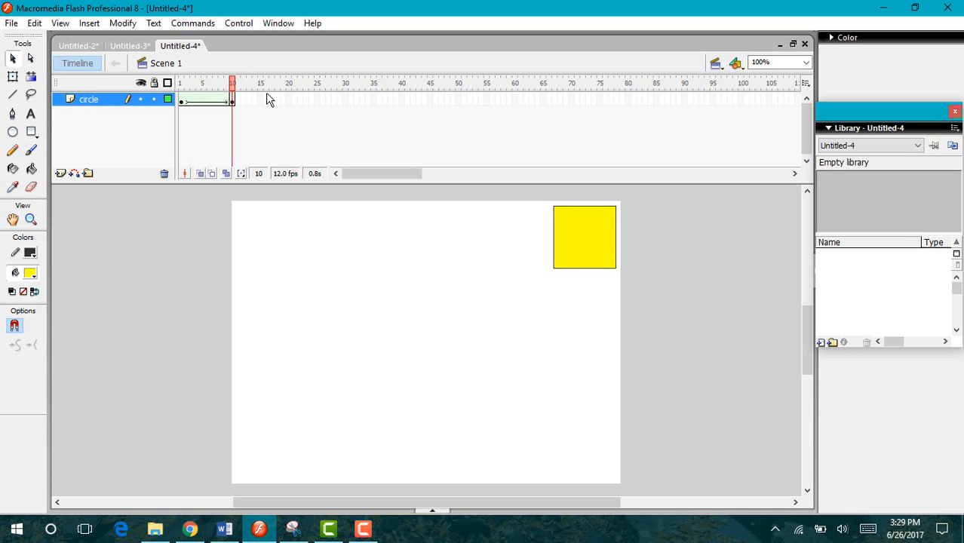
Step: Insert a blank keyframe at frame 20 of the circle layer
{"action": "left_click", "coordinate": [290, 100]}
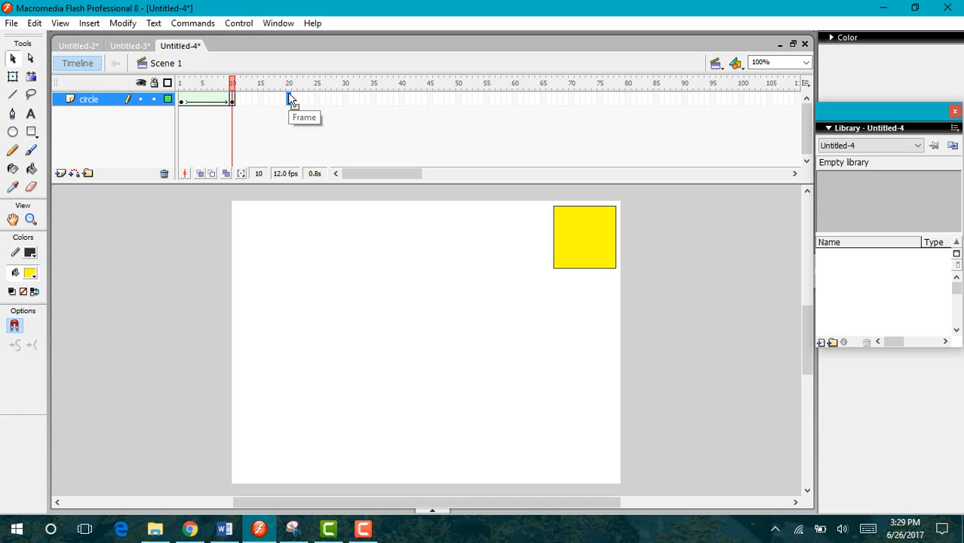
{"action": "right_click", "coordinate": [291, 100]}
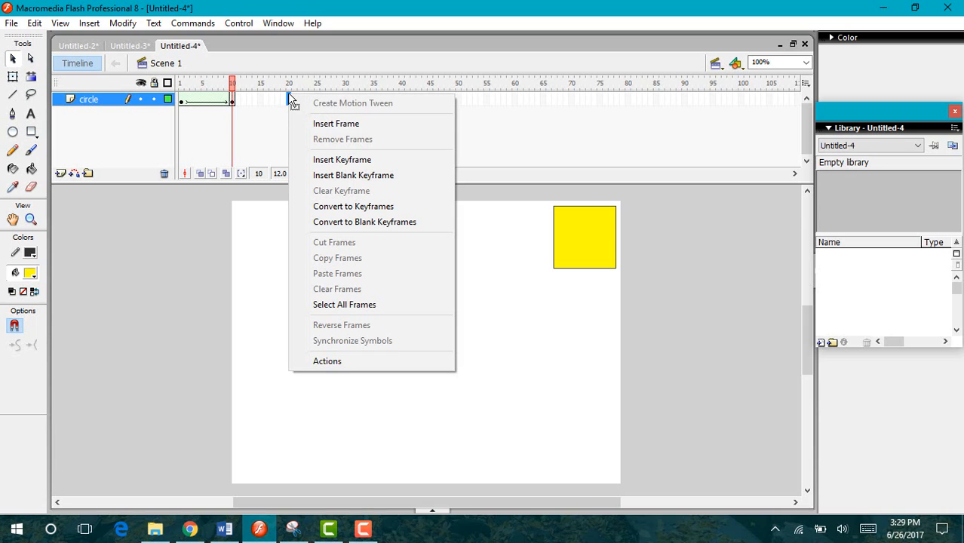
{"action": "left_click", "coordinate": [380, 176]}
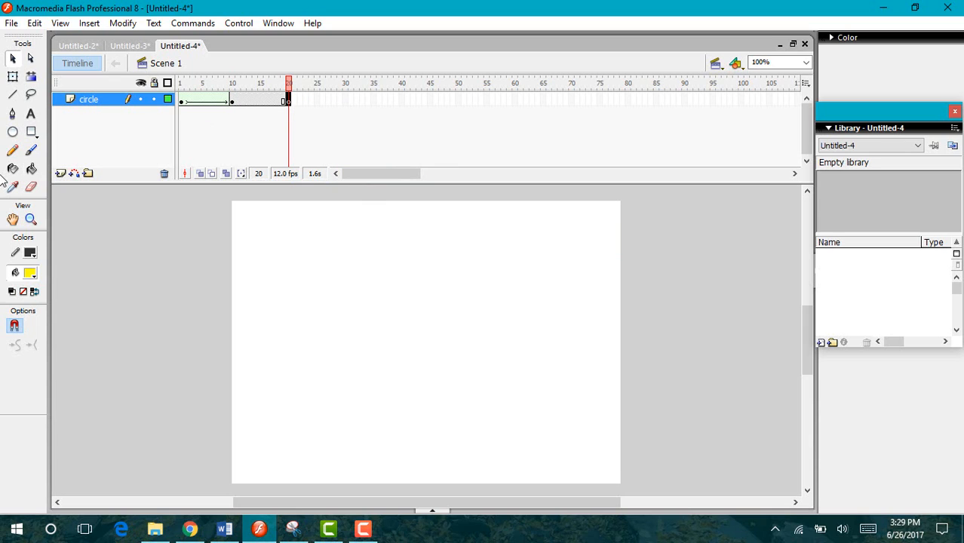
Step: Draw a pentagon with the PolyStar tool near the stage's upper-left corner in frame 20 and fill it blue
{"action": "left_click", "coordinate": [32, 133]}
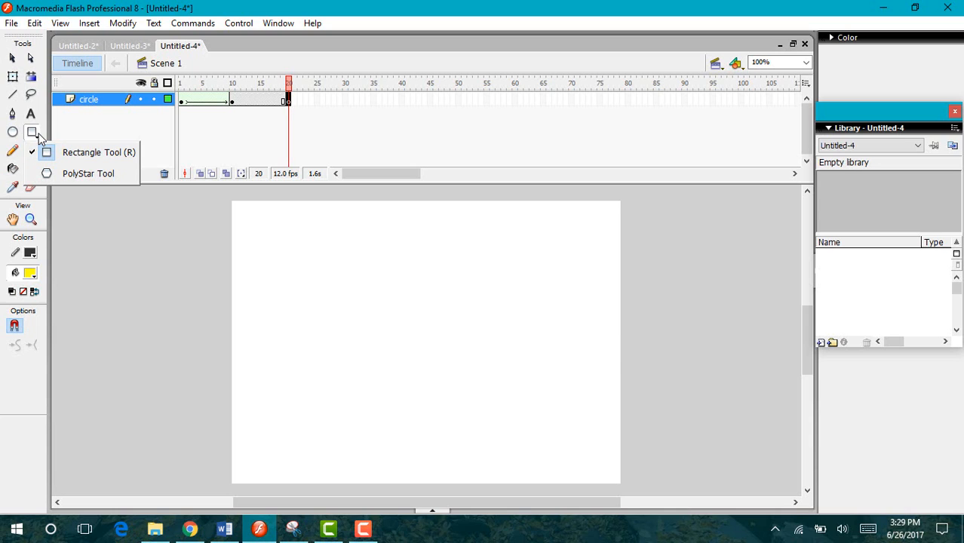
{"action": "left_click", "coordinate": [70, 178]}
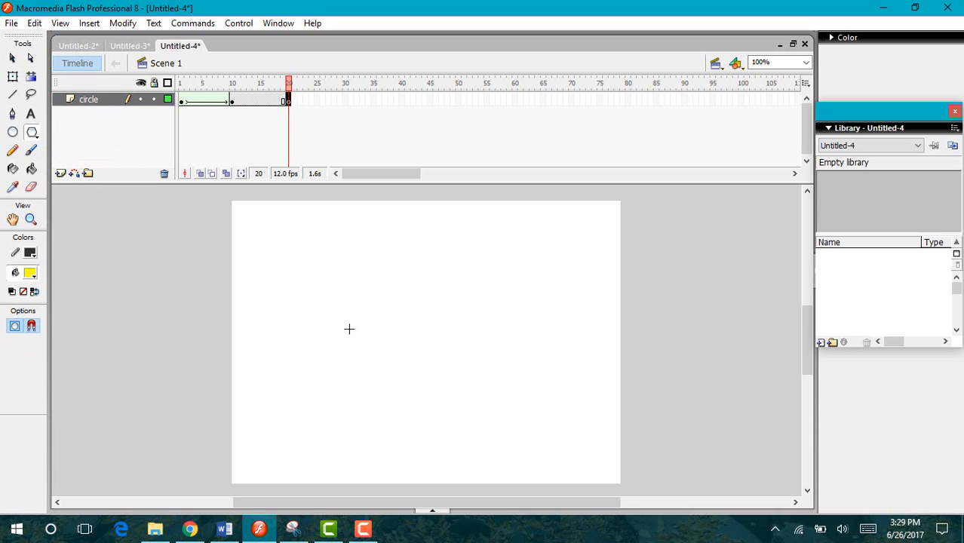
{"action": "left_click", "coordinate": [233, 101]}
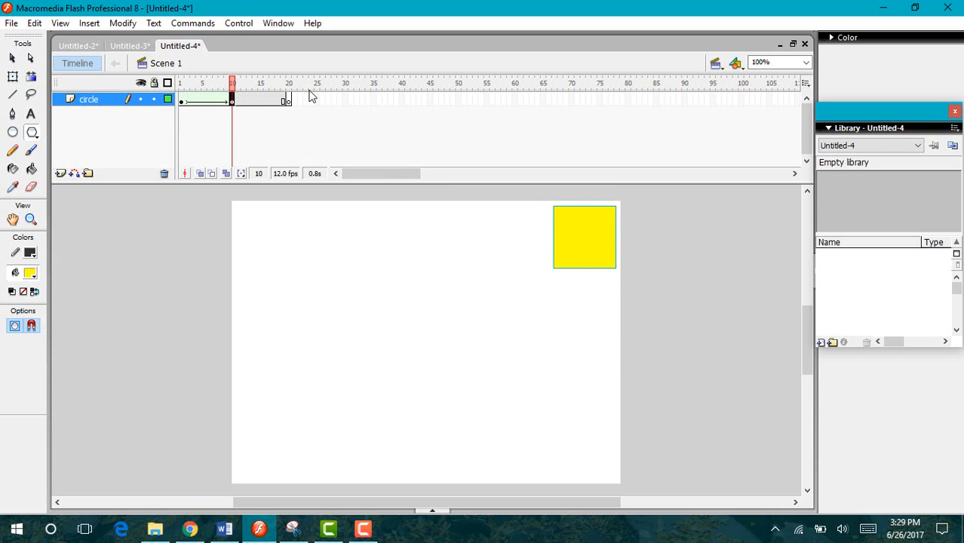
{"action": "left_click", "coordinate": [288, 100]}
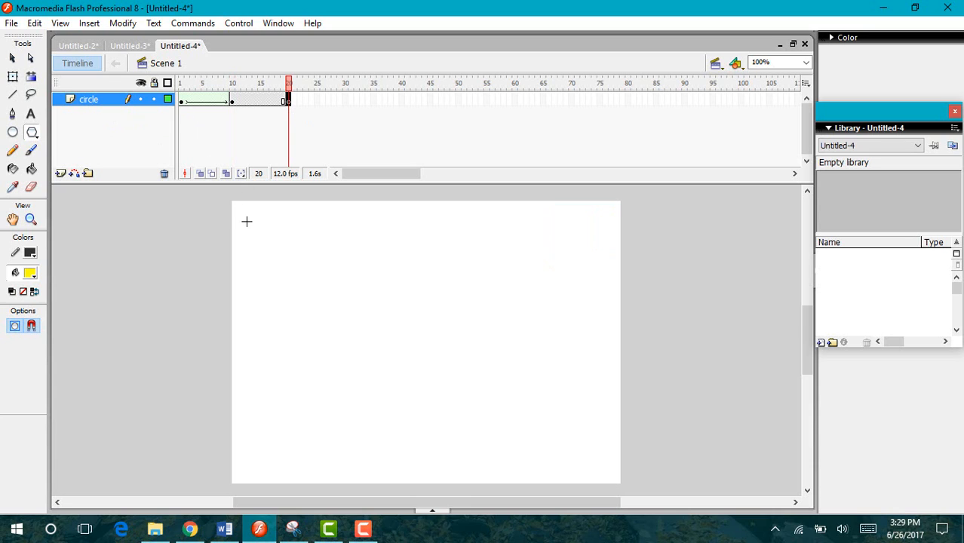
{"action": "mouse_move", "coordinate": [258, 228]}
{"action": "left_mouse_down"}
{"action": "mouse_move", "coordinate": [289, 256]}
{"action": "mouse_move", "coordinate": [313, 255]}
{"action": "left_mouse_up"}
{"action": "left_click", "coordinate": [12, 58]}
{"action": "left_click", "coordinate": [30, 274]}
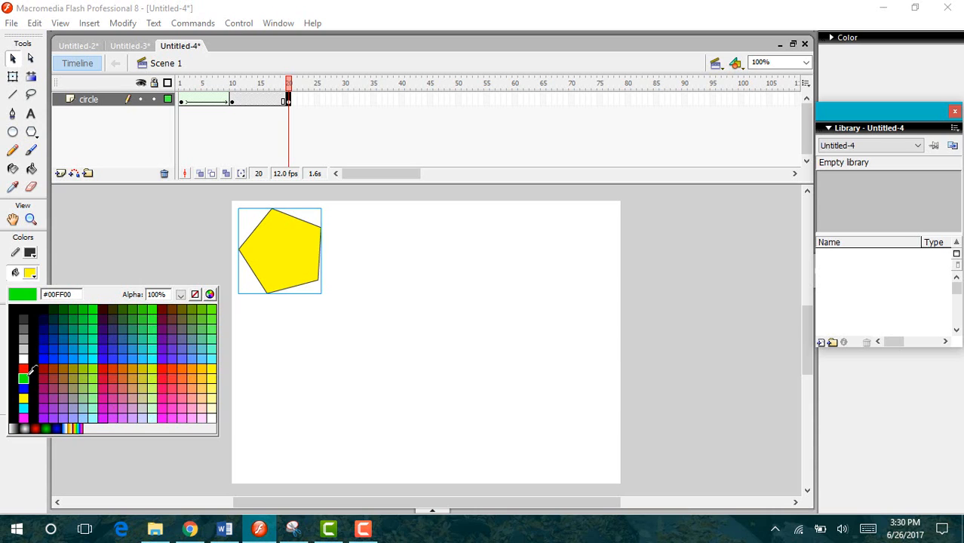
{"action": "left_click", "coordinate": [24, 388]}
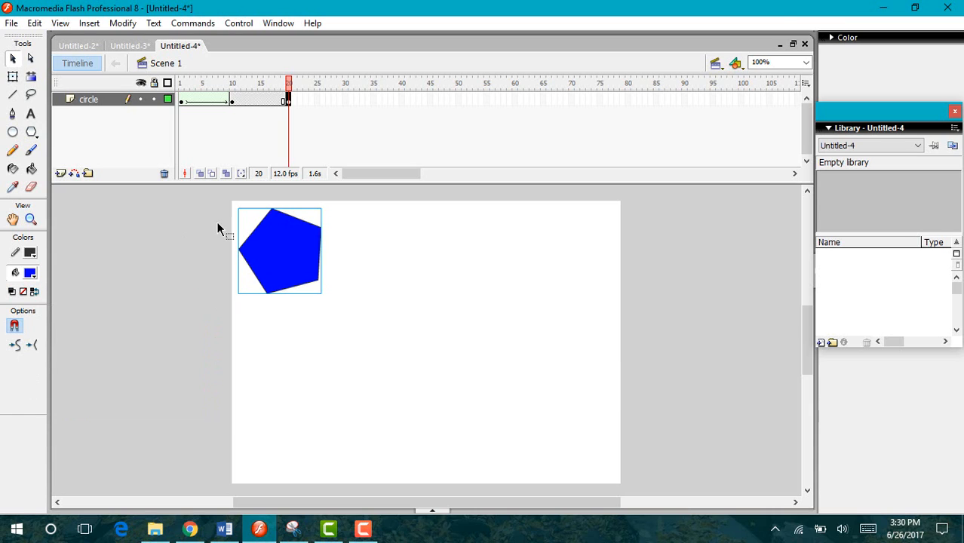
Step: Apply a Shape tween to frame 10 of the circle layer and preview the morph from frame 10 to 20
{"action": "left_click", "coordinate": [232, 101]}
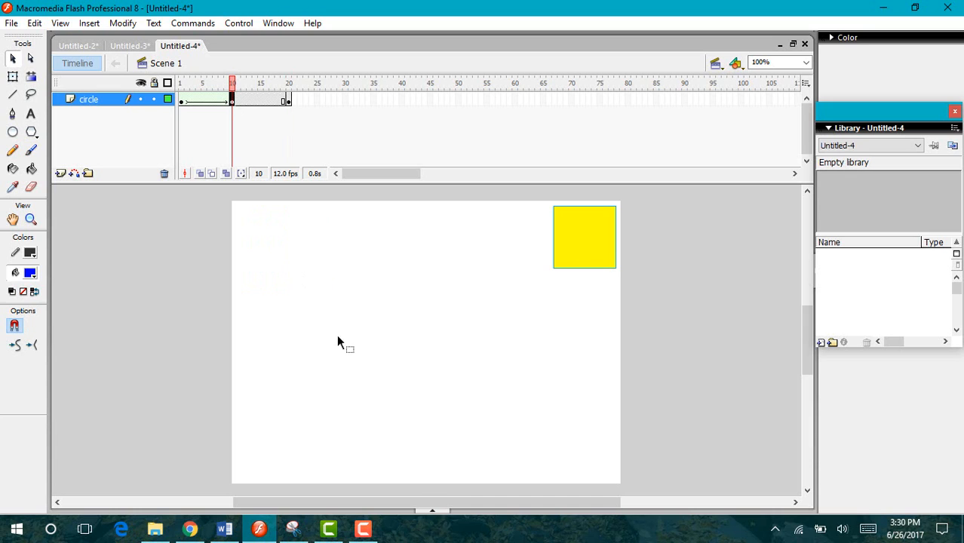
{"action": "left_click", "coordinate": [435, 511]}
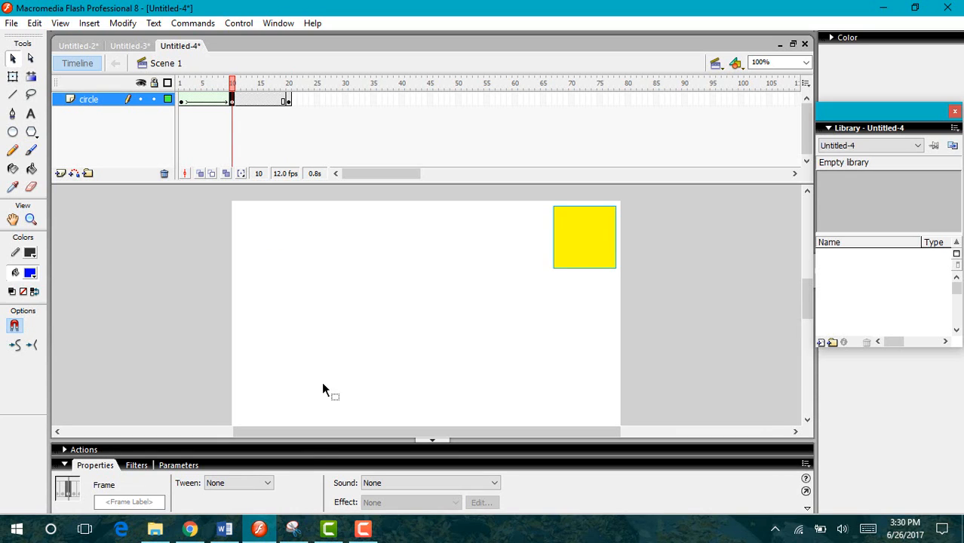
{"action": "left_click", "coordinate": [216, 485]}
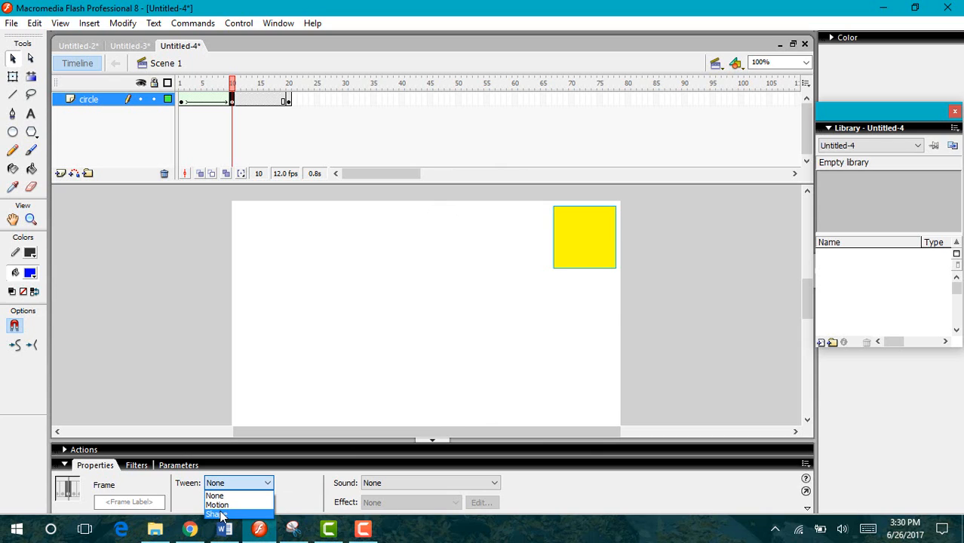
{"action": "left_click", "coordinate": [216, 514]}
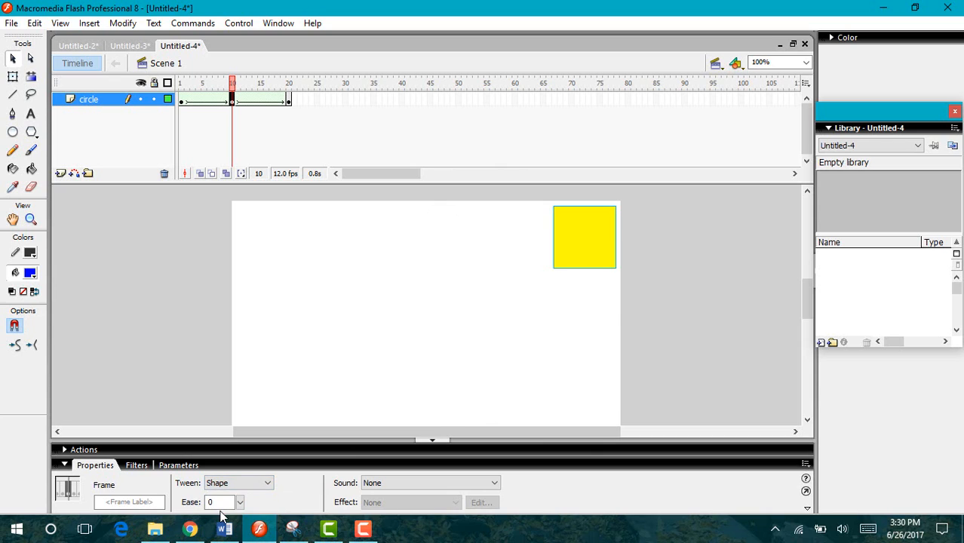
{"action": "left_click", "coordinate": [424, 441]}
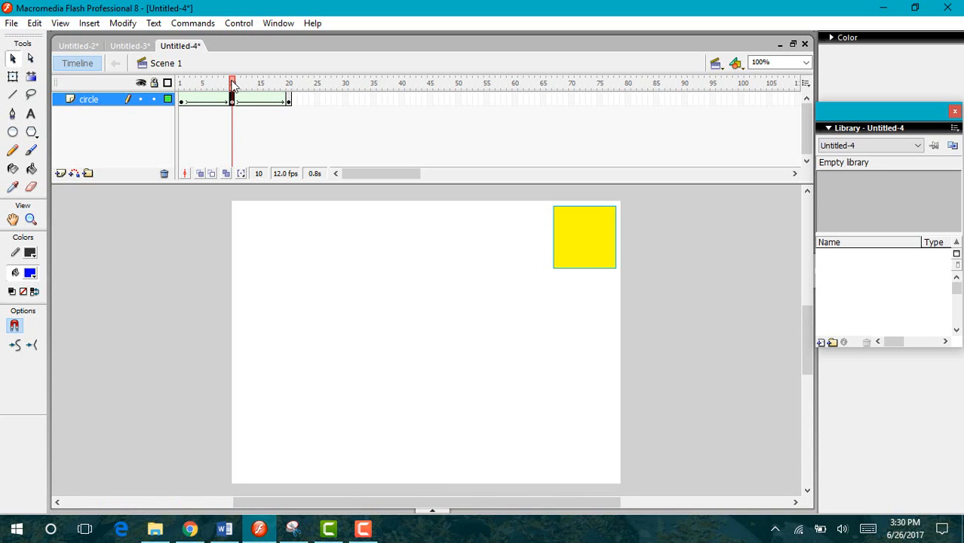
{"action": "left_click", "coordinate": [233, 84]}
{"action": "left_click_drag", "start_coordinate": [233, 85], "coordinate": [289, 82]}
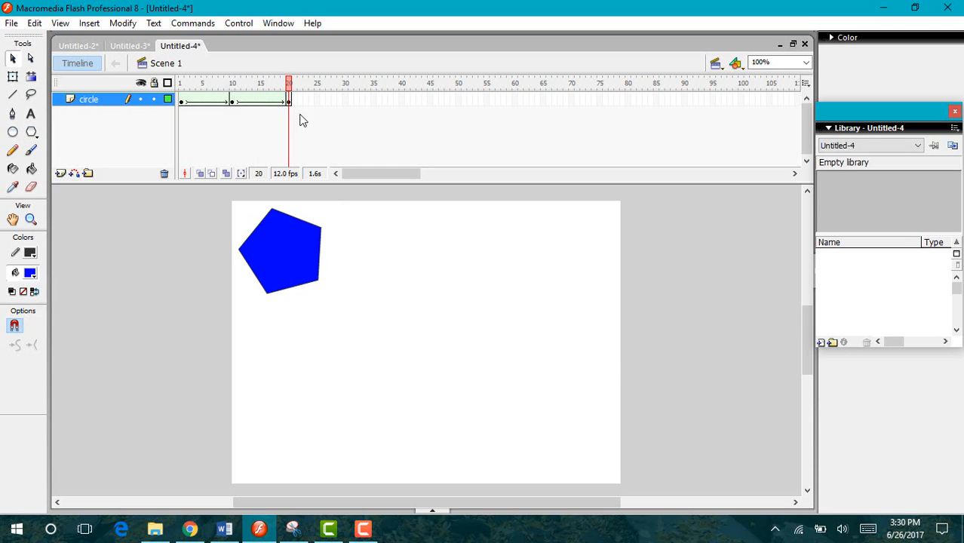
Step: Insert a blank keyframe at frame 30 of the circle layer and compare it with frame 27
{"action": "left_click", "coordinate": [345, 104]}
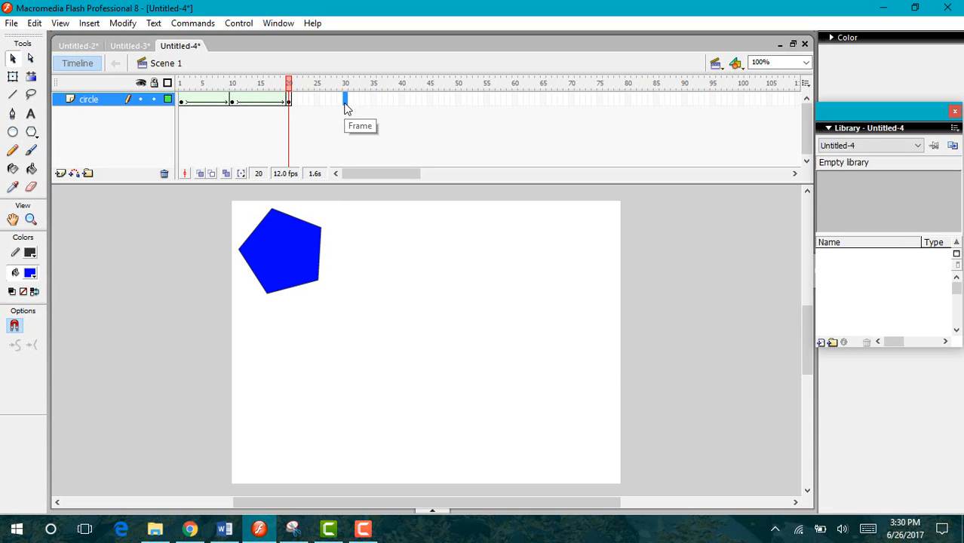
{"action": "left_click", "coordinate": [288, 100]}
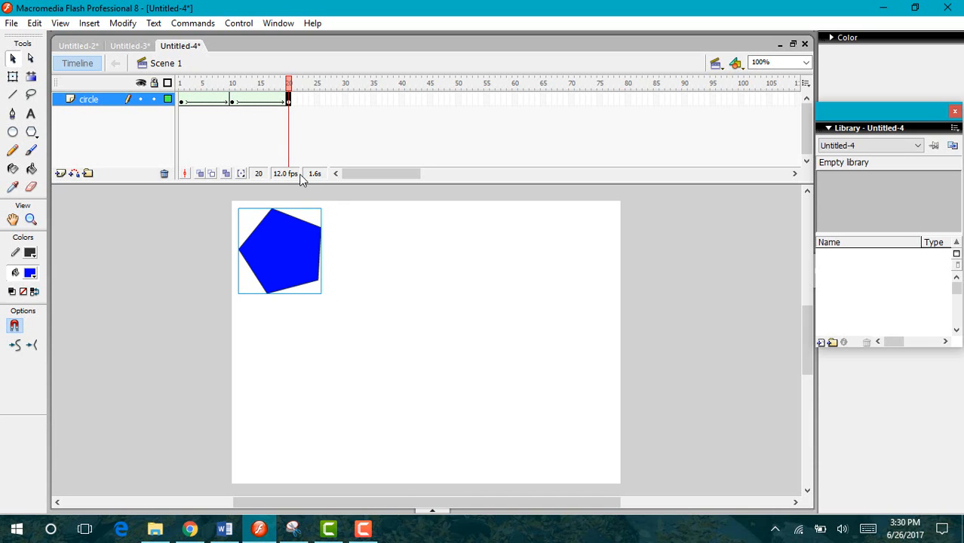
{"action": "left_click", "coordinate": [345, 100]}
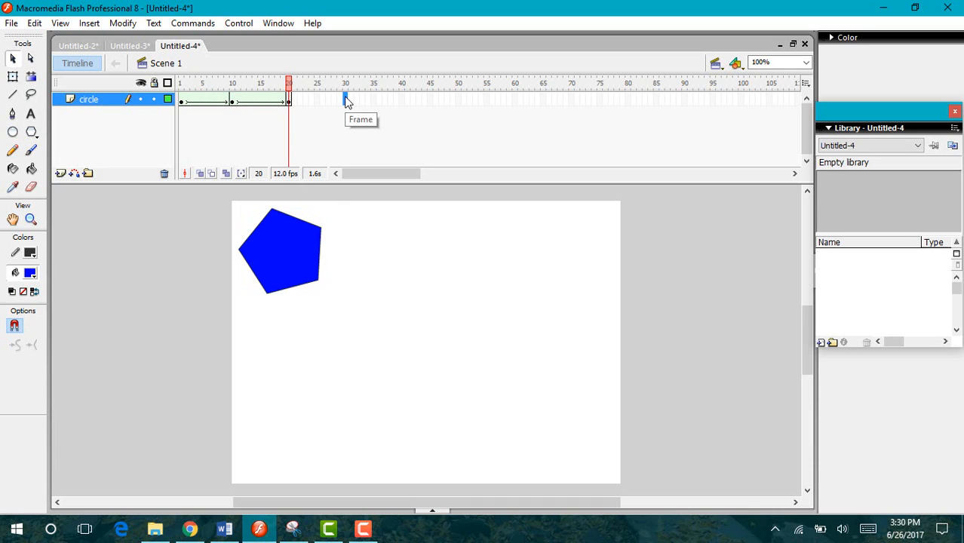
{"action": "right_click", "coordinate": [346, 101]}
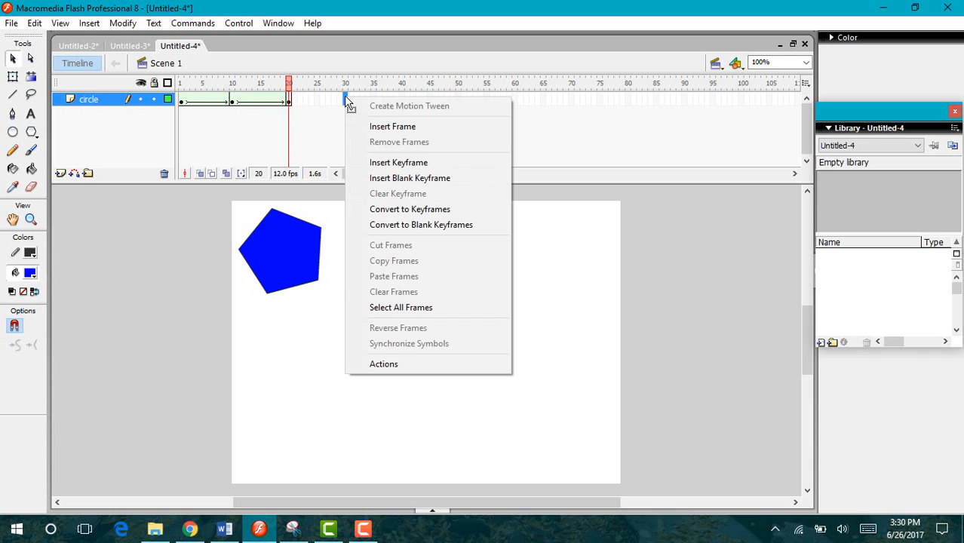
{"action": "left_click", "coordinate": [437, 179]}
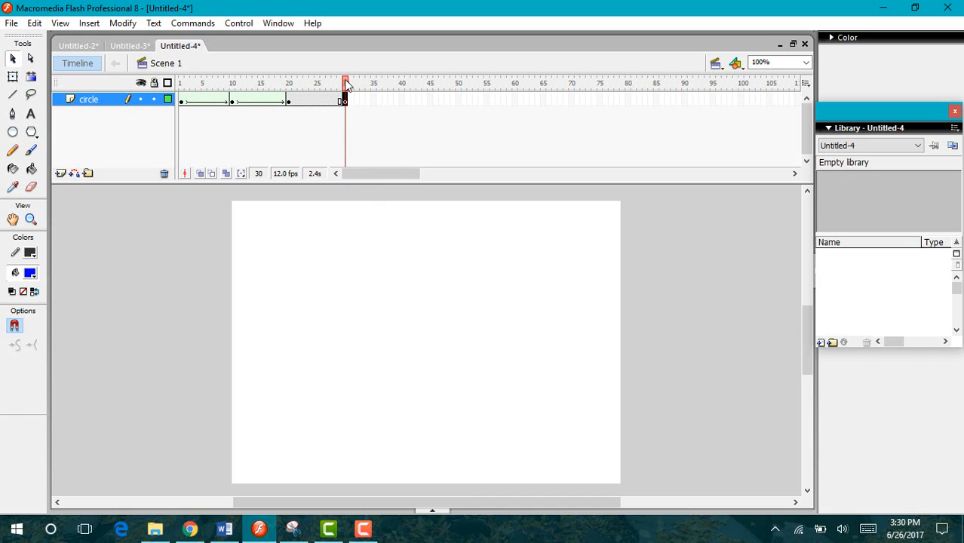
{"action": "left_click", "coordinate": [329, 100]}
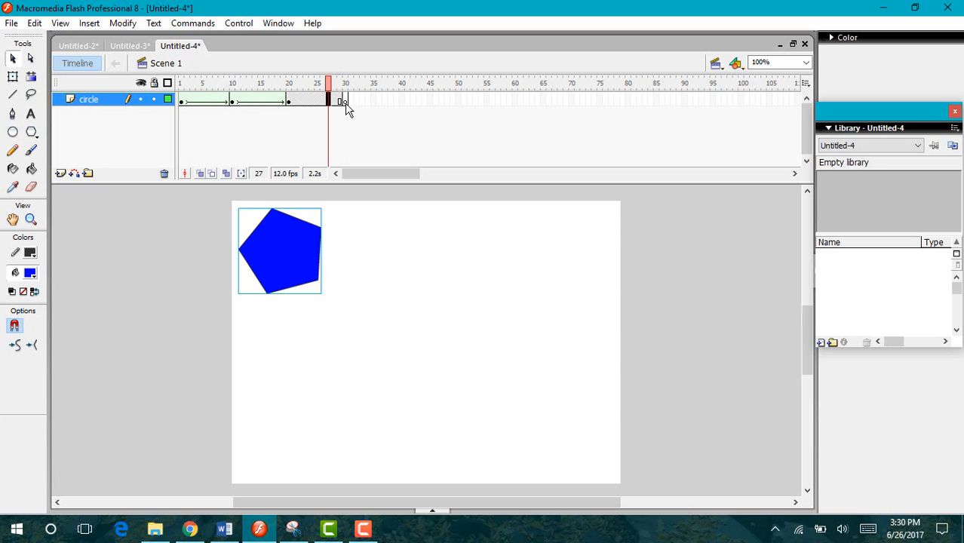
{"action": "left_click", "coordinate": [344, 103]}
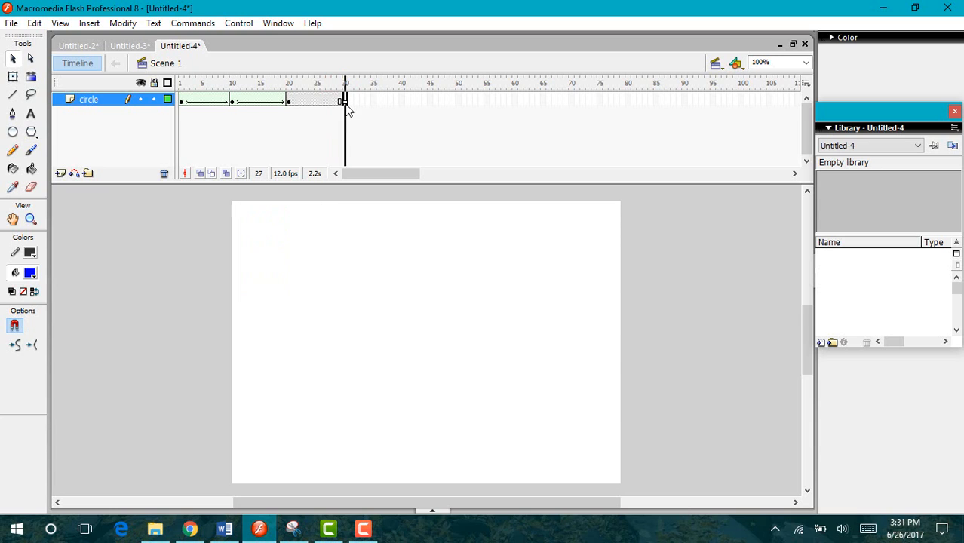
Step: Draw a circle with the Oval tool near the stage's lower-right corner in frame 30 and fill it red
{"action": "left_click", "coordinate": [13, 133]}
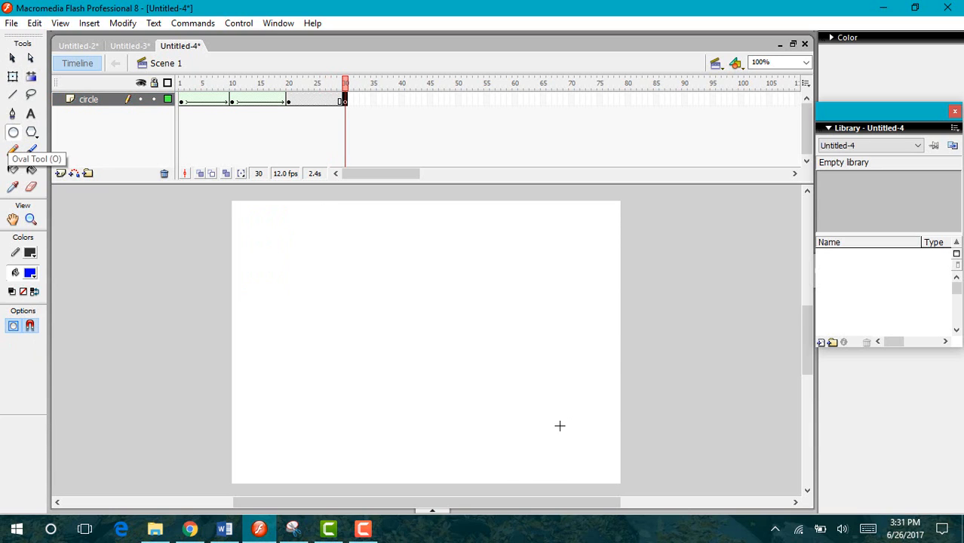
{"action": "left_click_drag", "start_coordinate": [556, 428], "coordinate": [608, 480]}
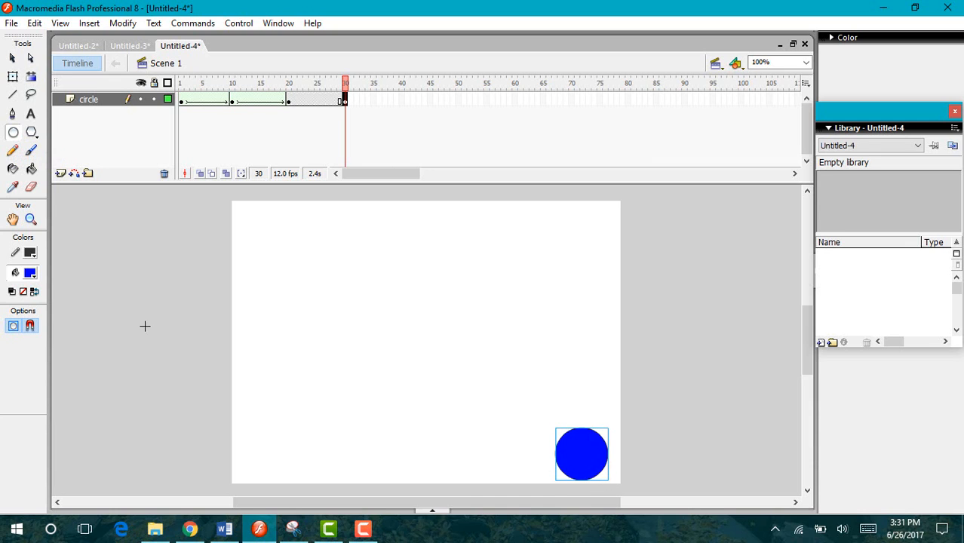
{"action": "left_click", "coordinate": [27, 273]}
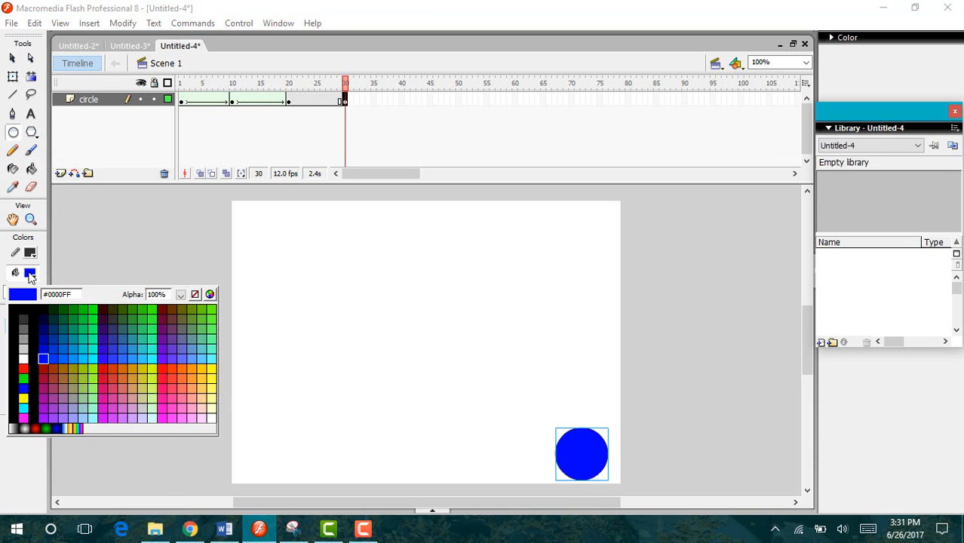
{"action": "left_click", "coordinate": [27, 380]}
{"action": "left_click", "coordinate": [29, 273]}
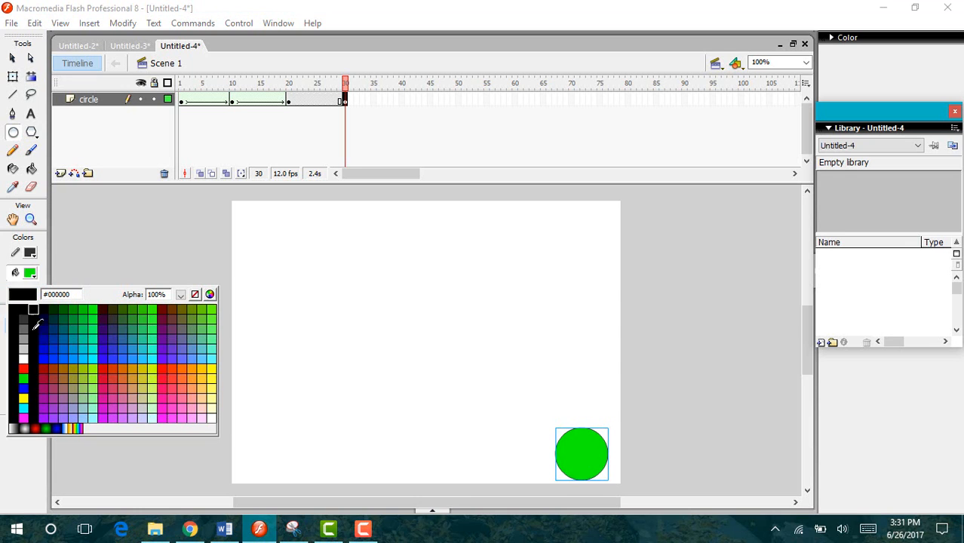
{"action": "left_click", "coordinate": [24, 366]}
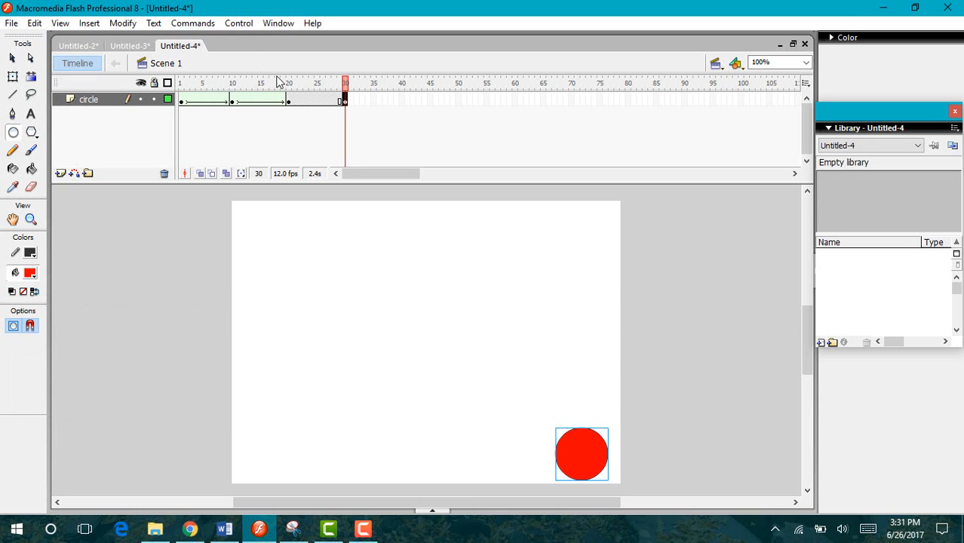
Step: Apply a Shape tween to frame 20 of the circle layer
{"action": "left_click", "coordinate": [288, 103]}
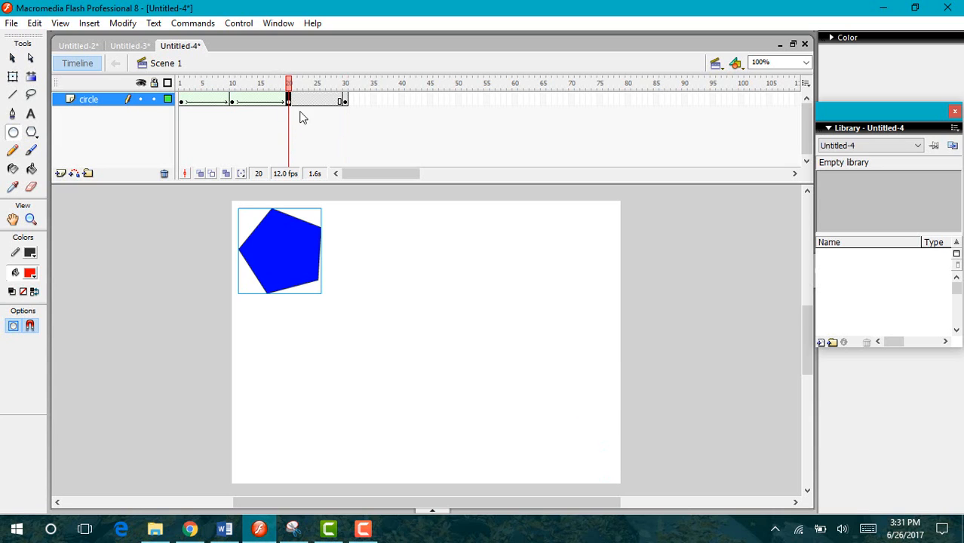
{"action": "left_click", "coordinate": [427, 513]}
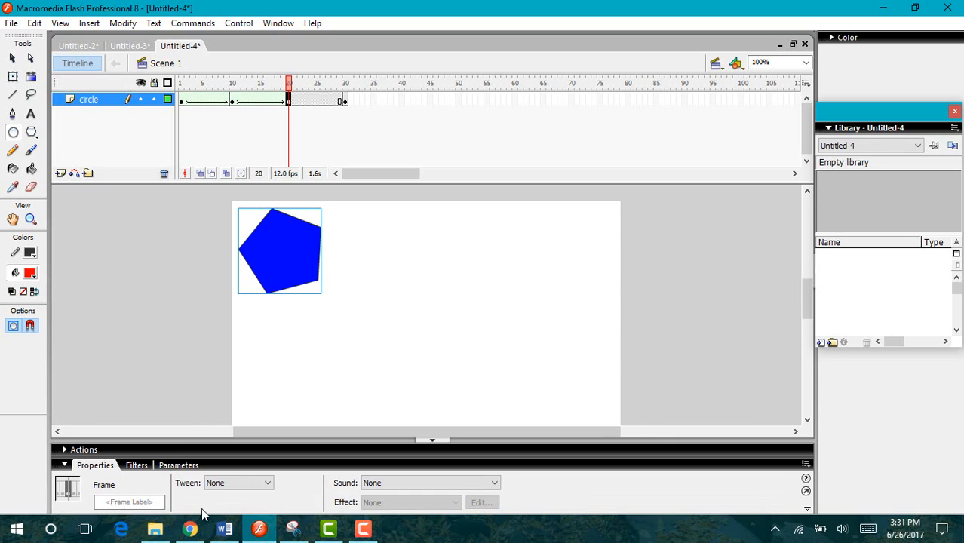
{"action": "left_click", "coordinate": [236, 487]}
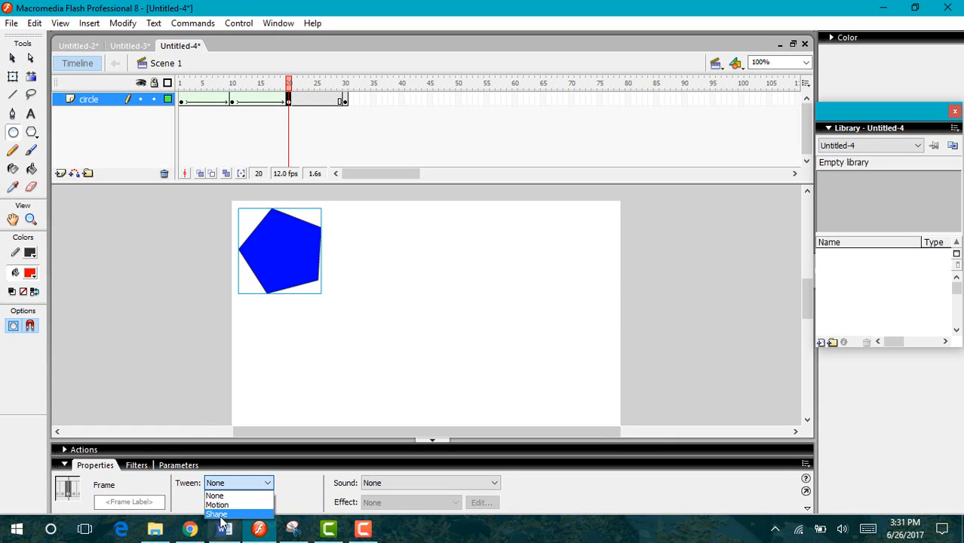
{"action": "left_click", "coordinate": [217, 514]}
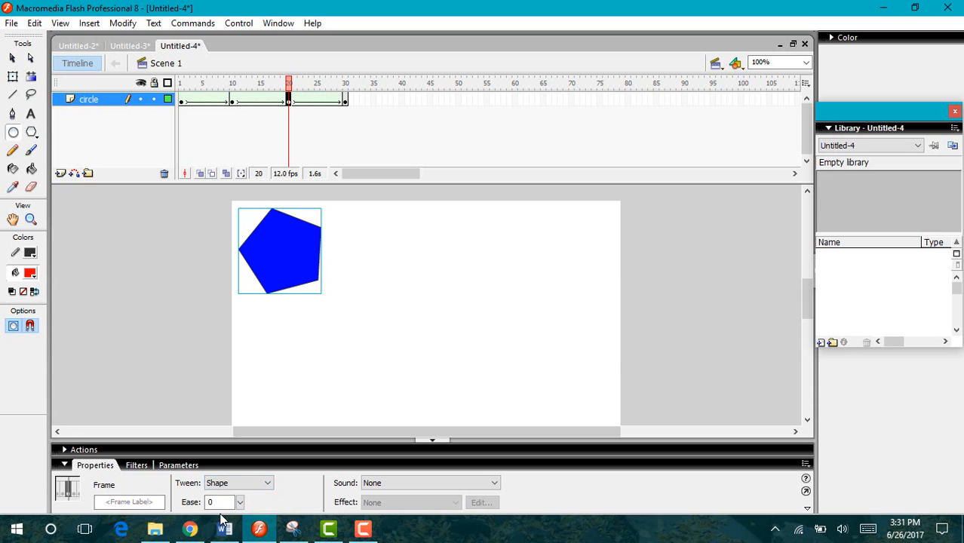
{"action": "left_click", "coordinate": [436, 441]}
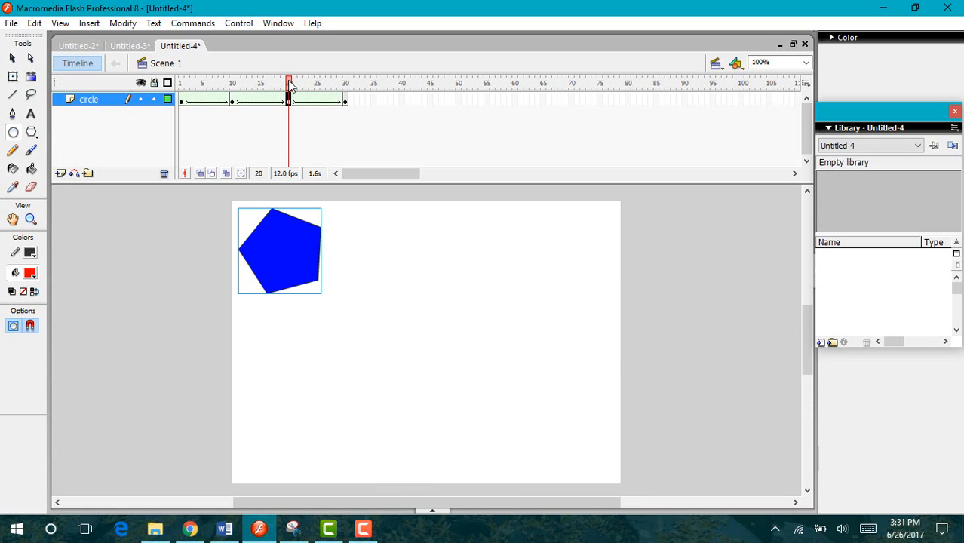
Step: Preview the morph from frame 20 to 30, and play through the whole animation from frame 1 to 30
{"action": "left_click_drag", "start_coordinate": [290, 83], "coordinate": [354, 84]}
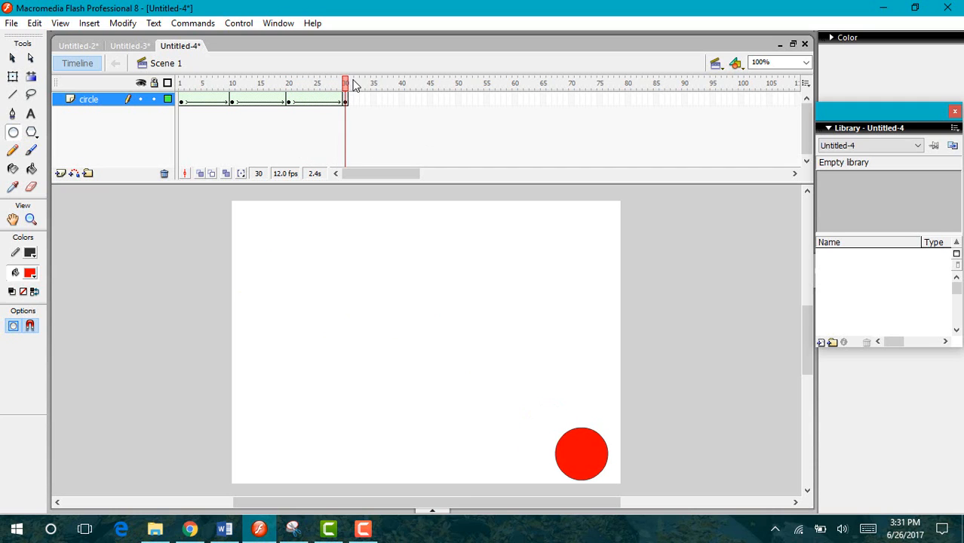
{"action": "left_click", "coordinate": [182, 85]}
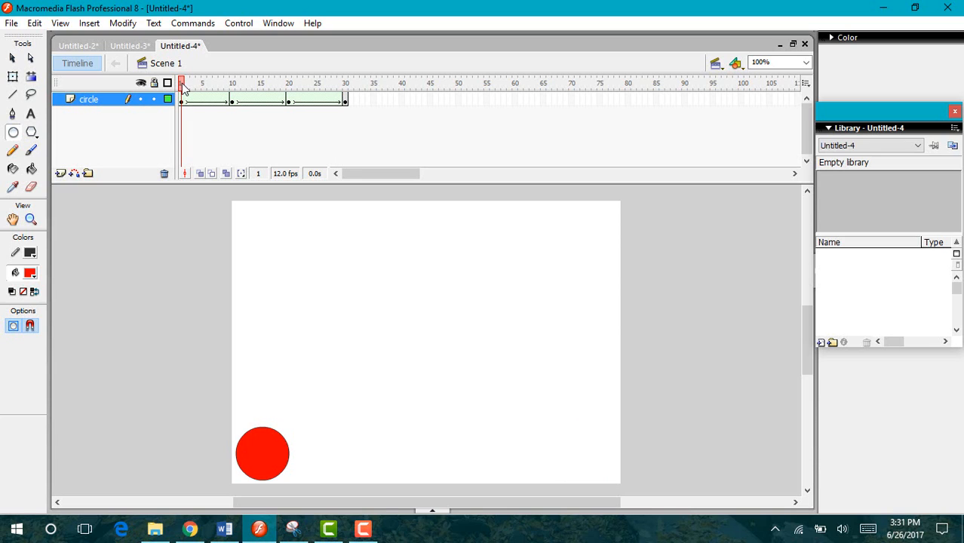
{"action": "left_click_drag", "start_coordinate": [183, 86], "coordinate": [344, 69]}
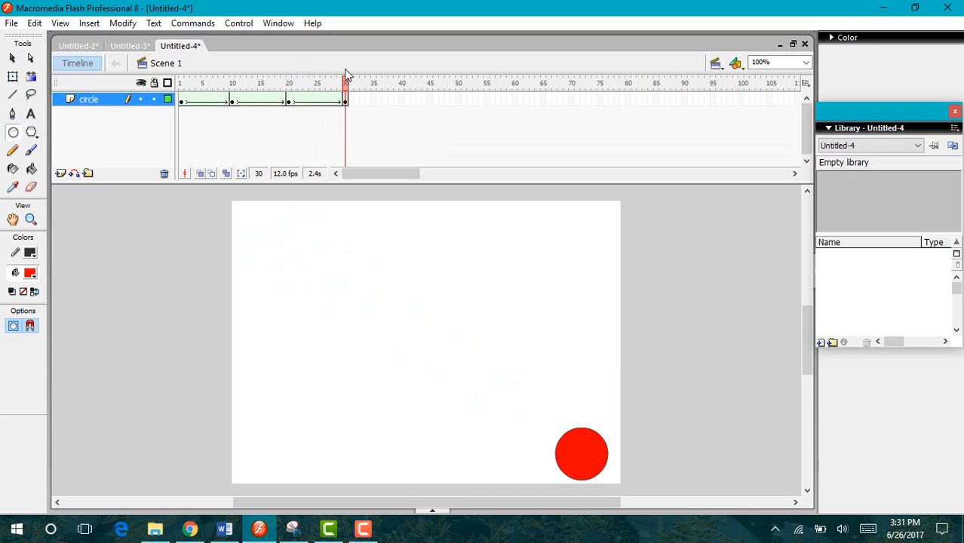